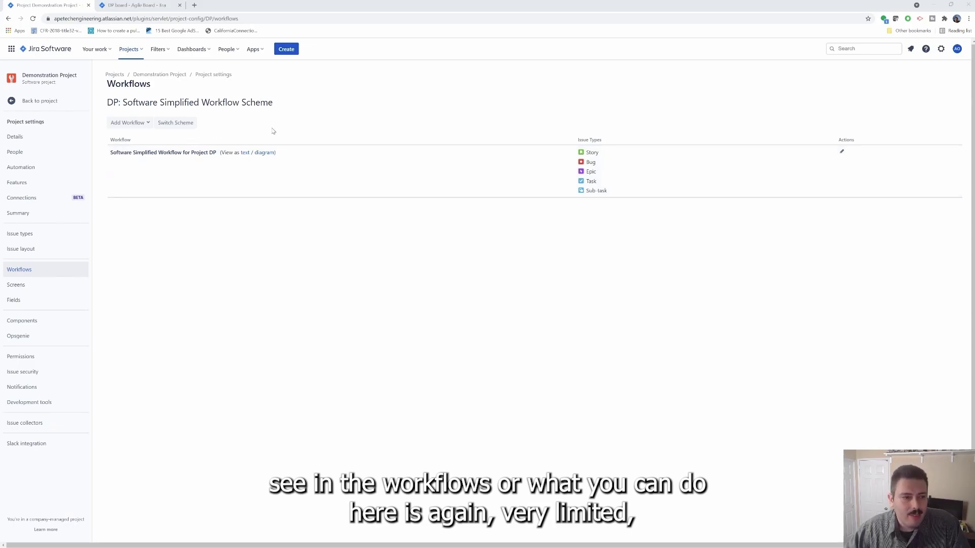
Step: Highlight the workflow name and its issue types, then glance at the add-workflow options
drag(110, 153, 181, 153)
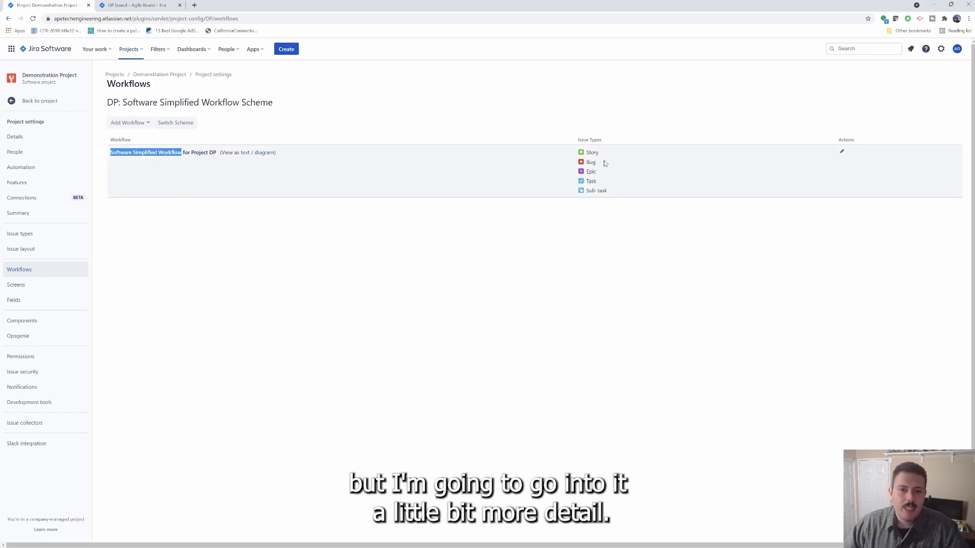
drag(584, 151, 607, 194)
click(608, 194)
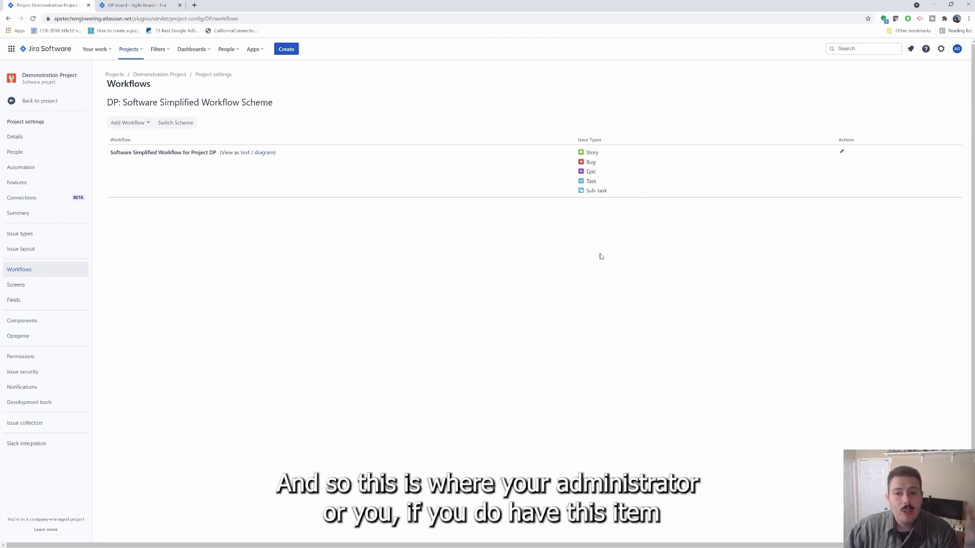
click(127, 124)
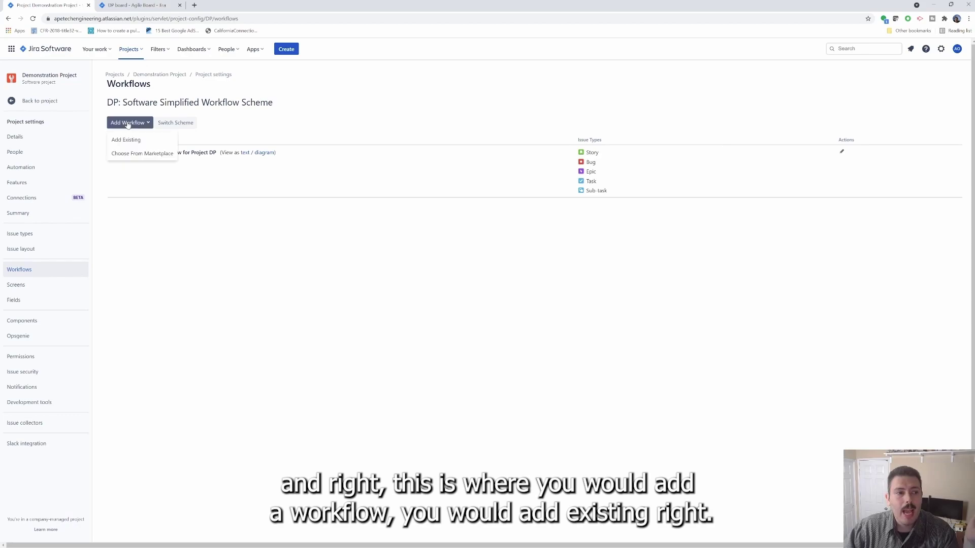
click(299, 318)
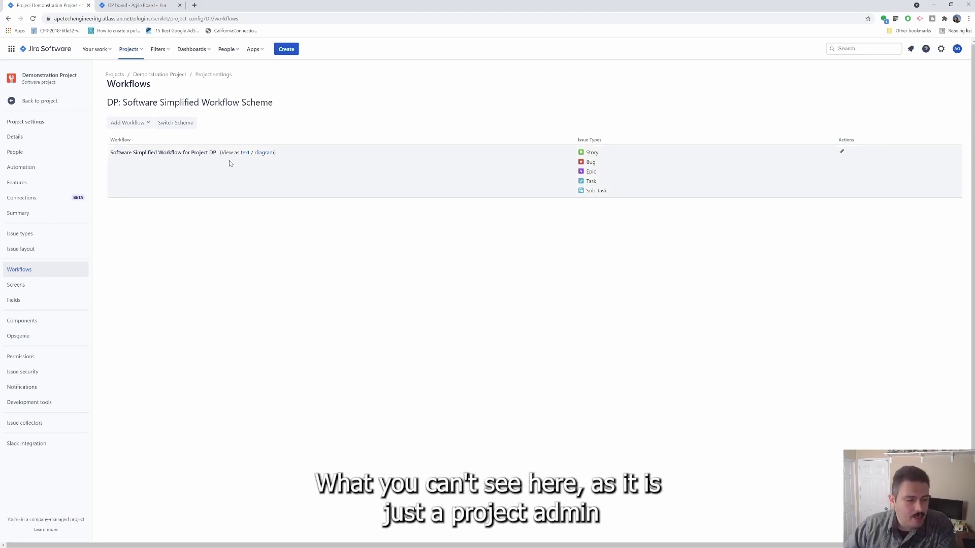
Step: View the workflow's statuses and transitions as text, then as a diagram
click(245, 152)
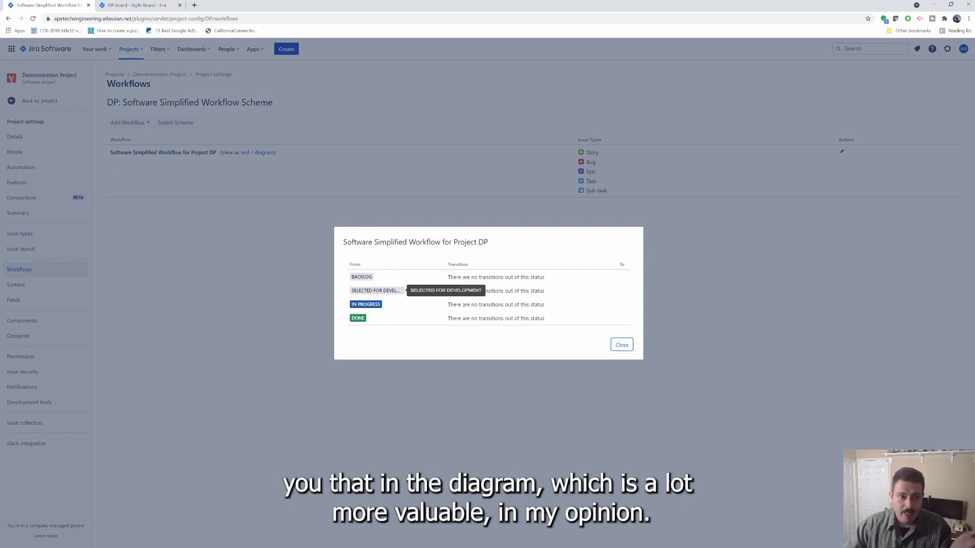
click(622, 345)
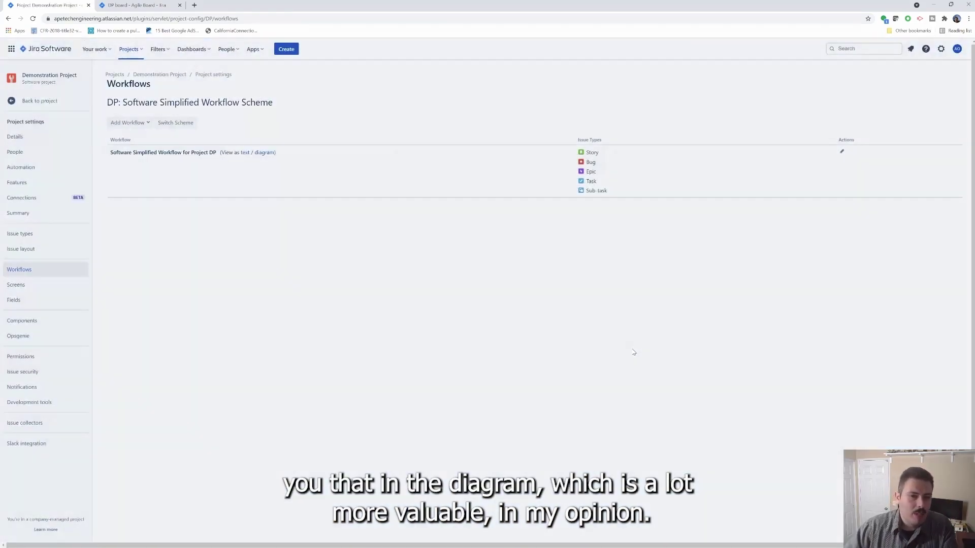
click(272, 154)
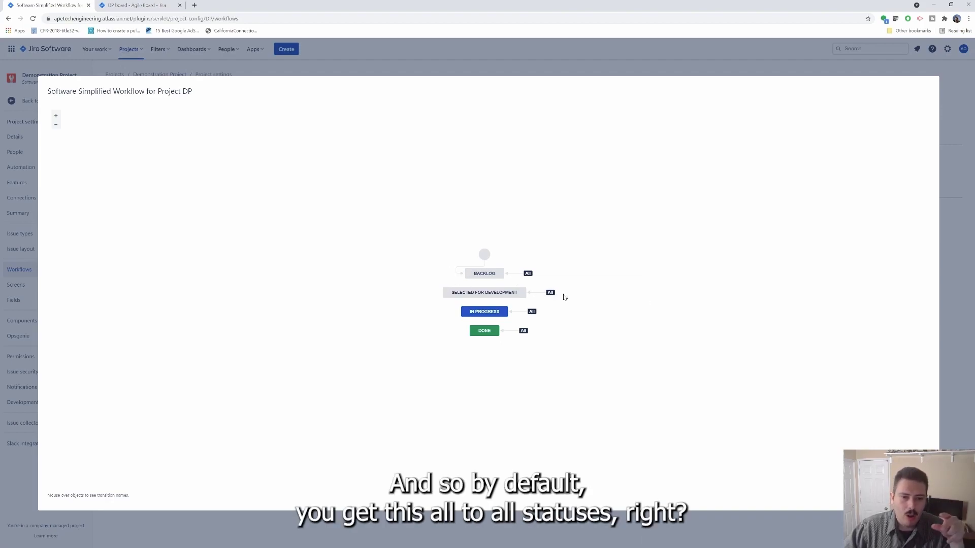
mouse_move(533, 313)
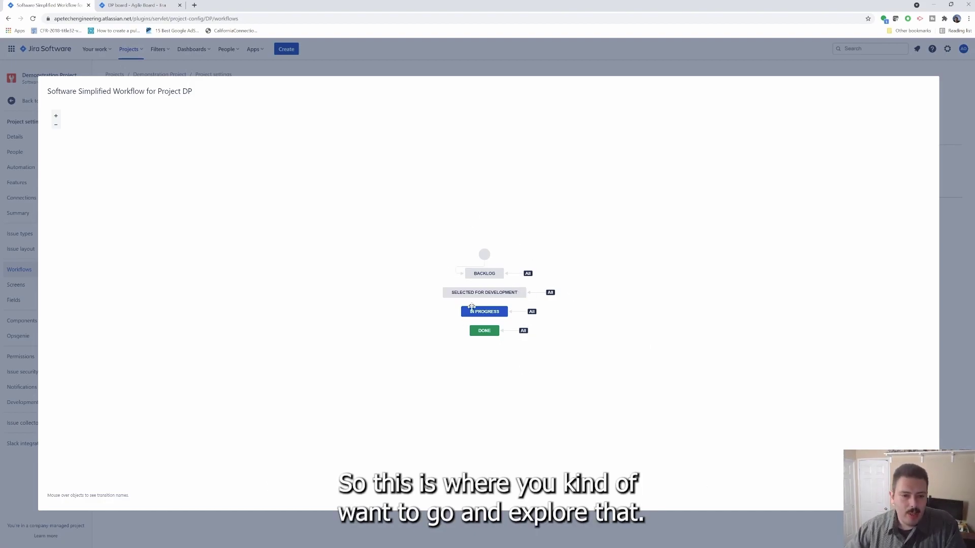
key(Escape)
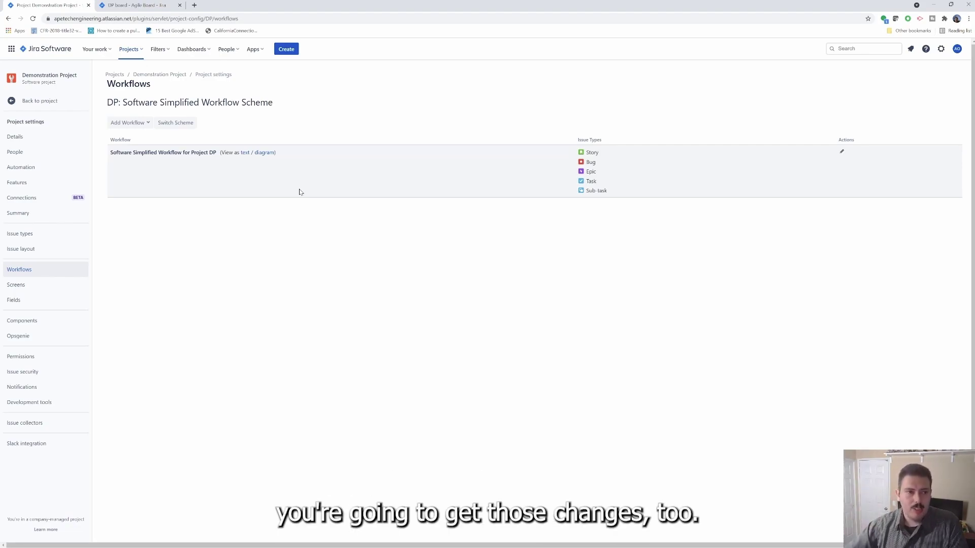
Step: Highlight the page title and scheme name, open the workflow for editing, then return to workflows
drag(108, 106, 268, 103)
click(324, 126)
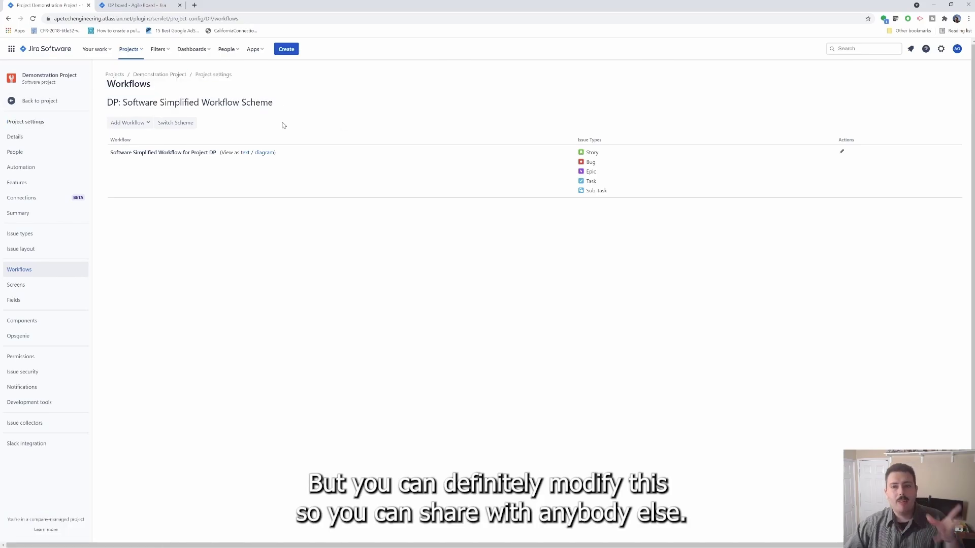
click(843, 152)
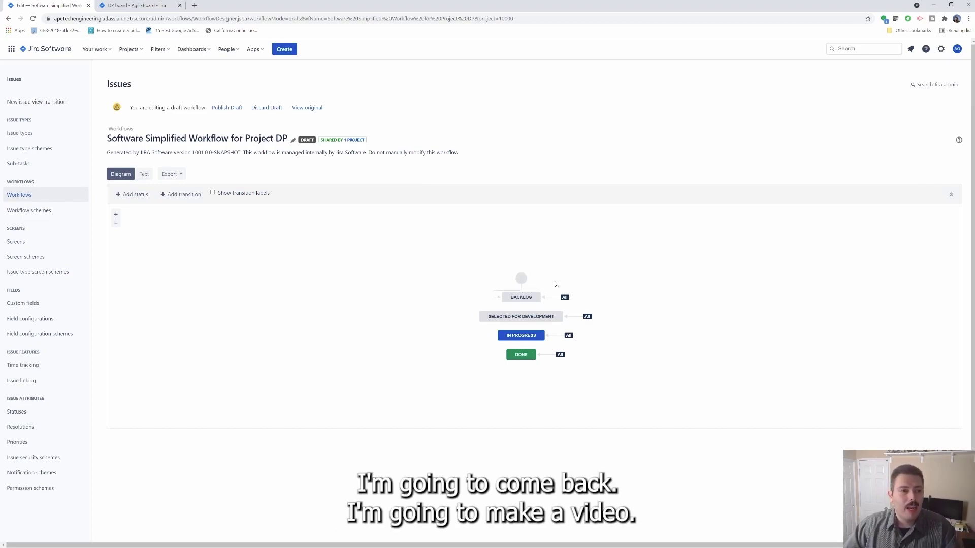
click(8, 18)
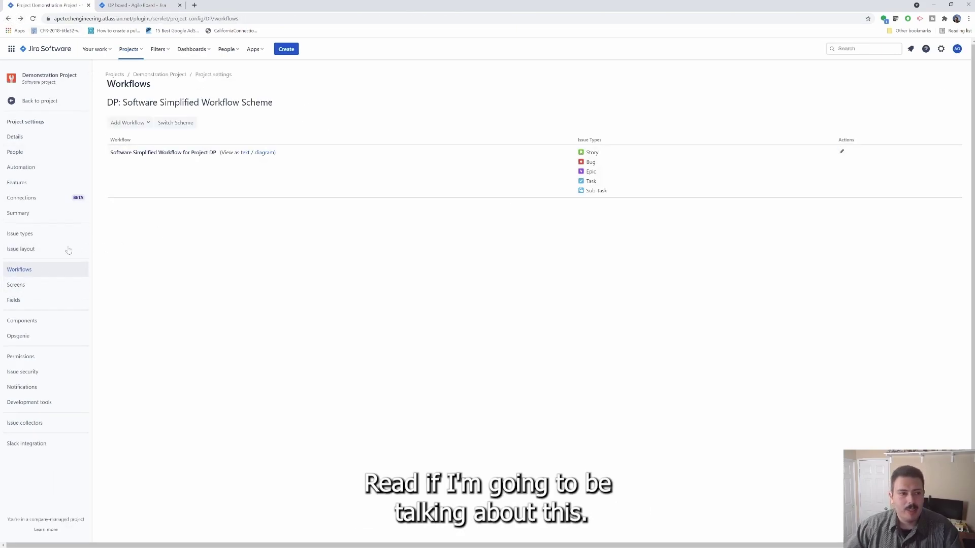
Step: On the Screens page, expand the Kanban Default and Kanban Bug screen schemes, briefly checking the board
click(29, 285)
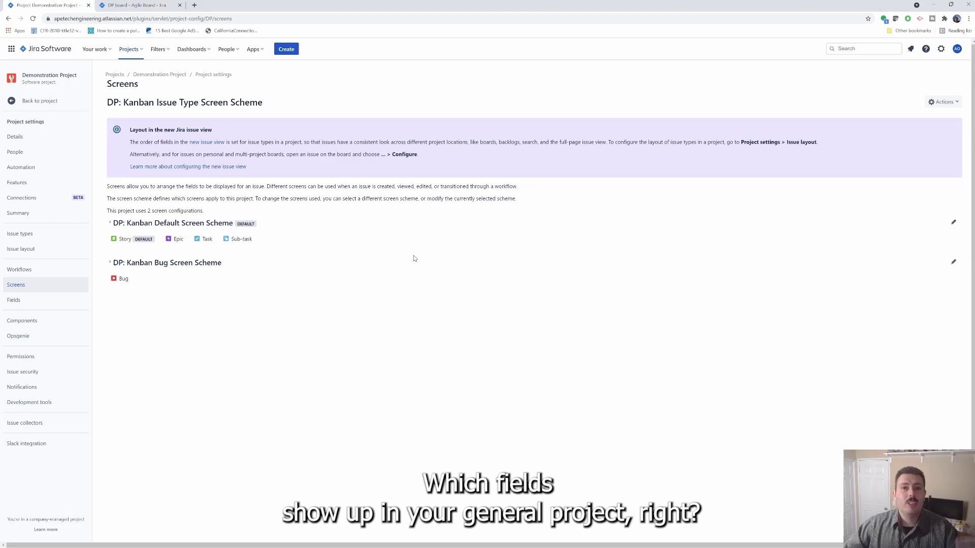
click(109, 224)
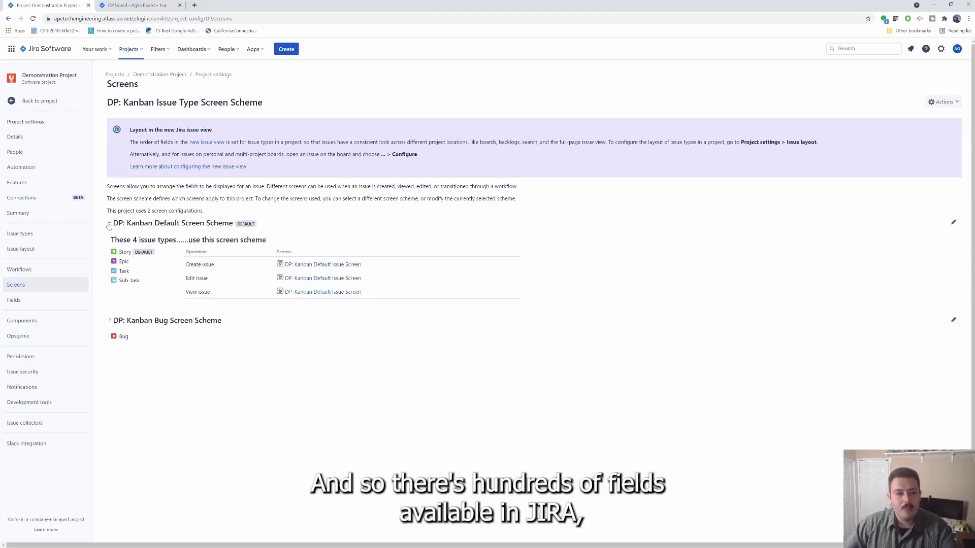
click(109, 321)
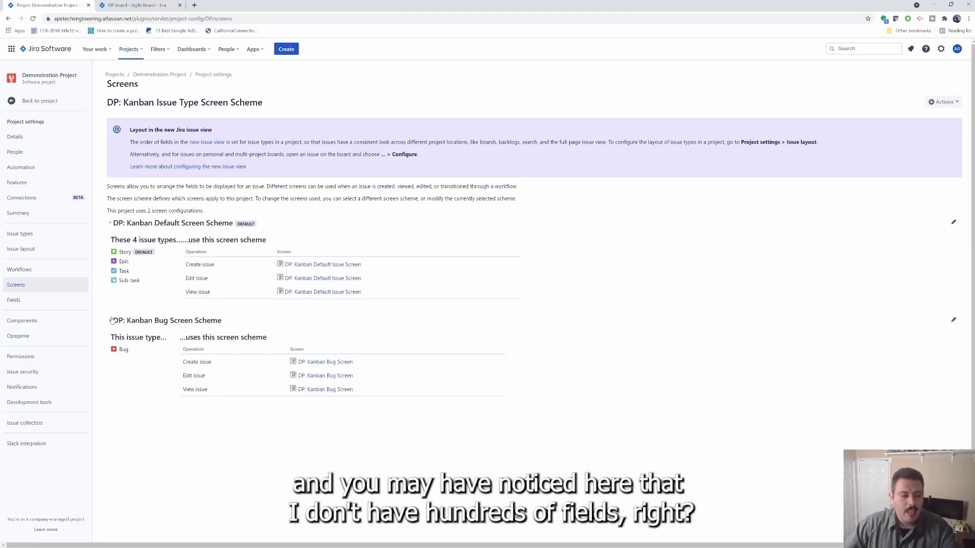
click(145, 6)
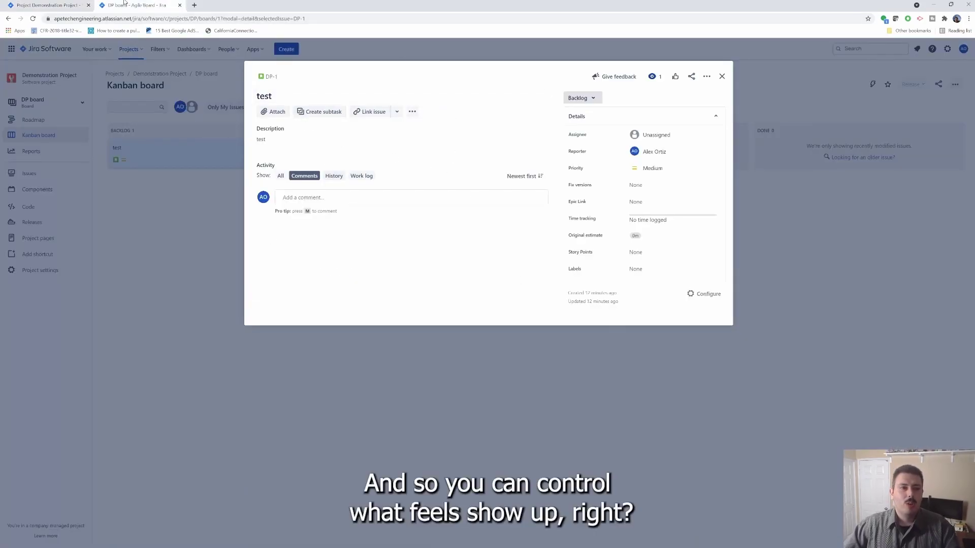
click(49, 5)
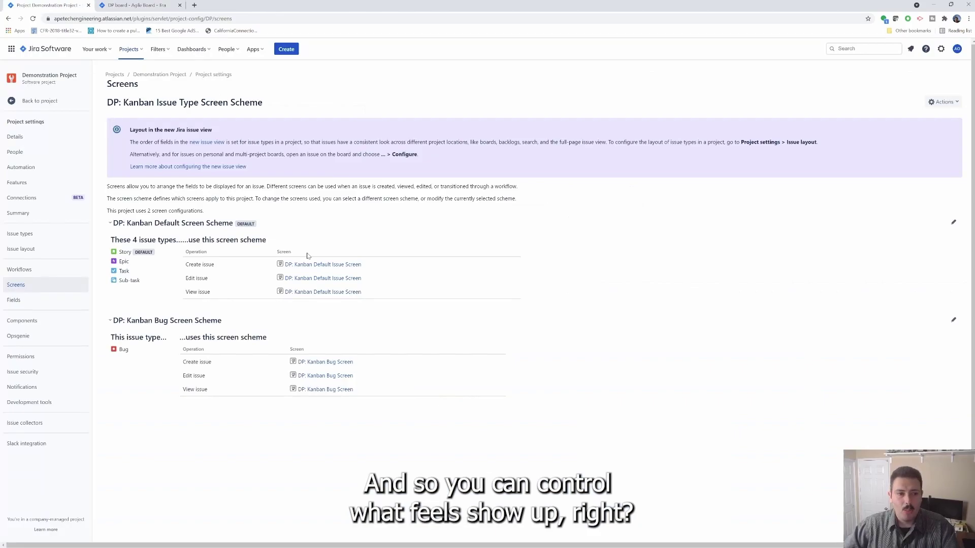
Step: Open the DP: Kanban Default Issue Screen field list and pick up the Priority field
click(340, 266)
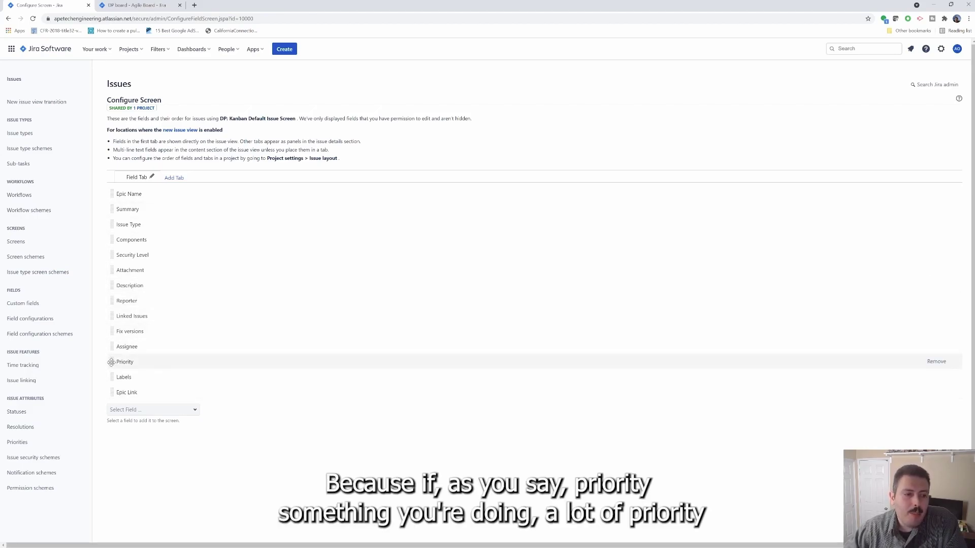
drag(112, 362, 110, 362)
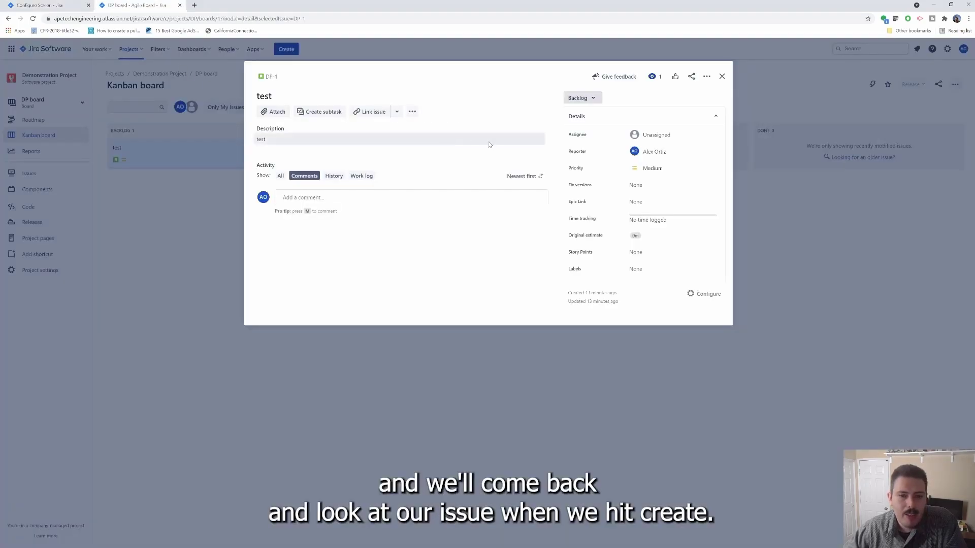
Step: Close DP-1 and start a new issue on the board to check its field order
click(722, 77)
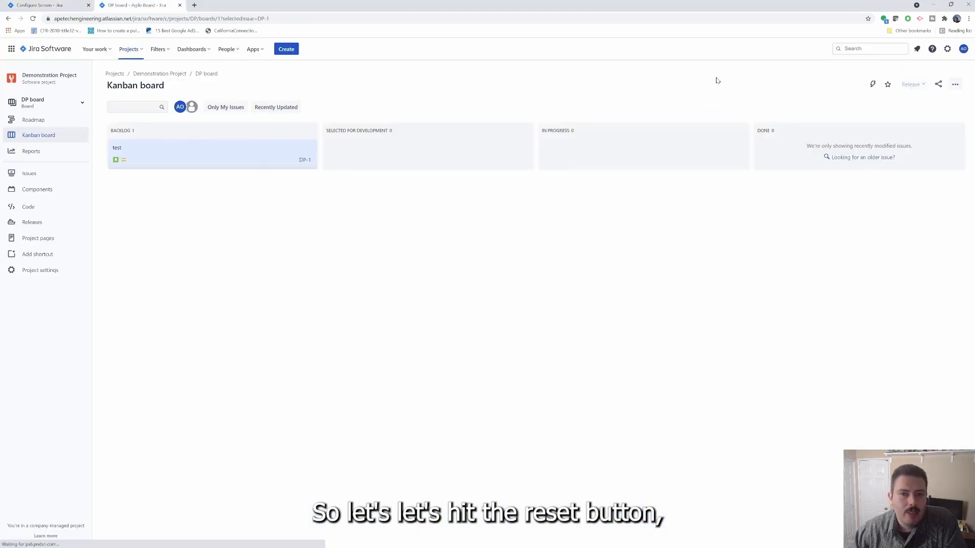
click(284, 49)
scroll(352, 417, down, 5)
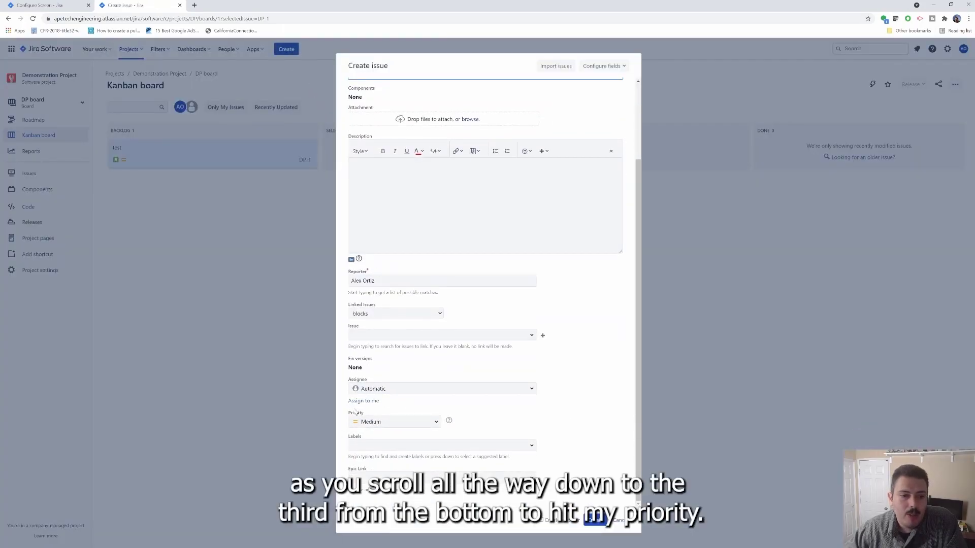
Step: Move Priority directly under Summary, then reload the board and open a fresh issue form to verify
click(39, 5)
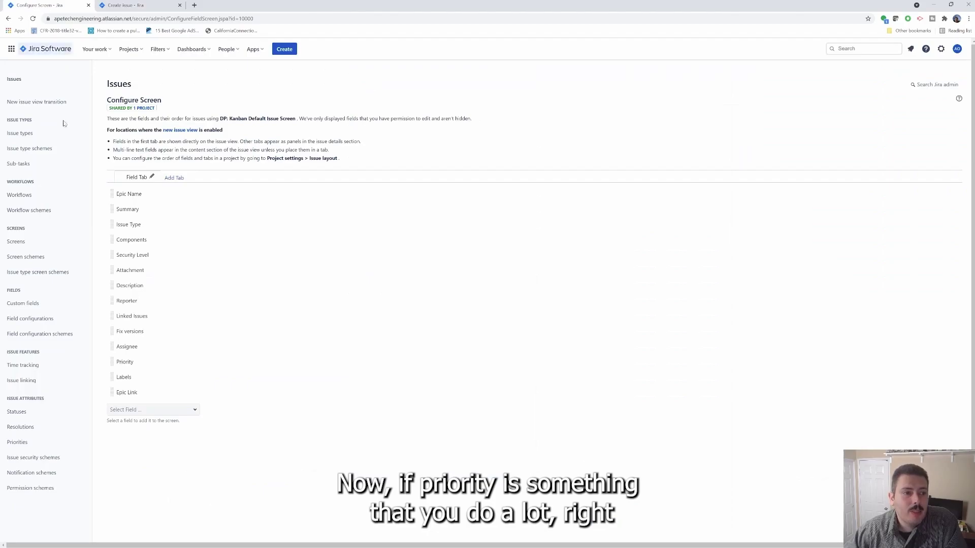
drag(112, 362, 111, 223)
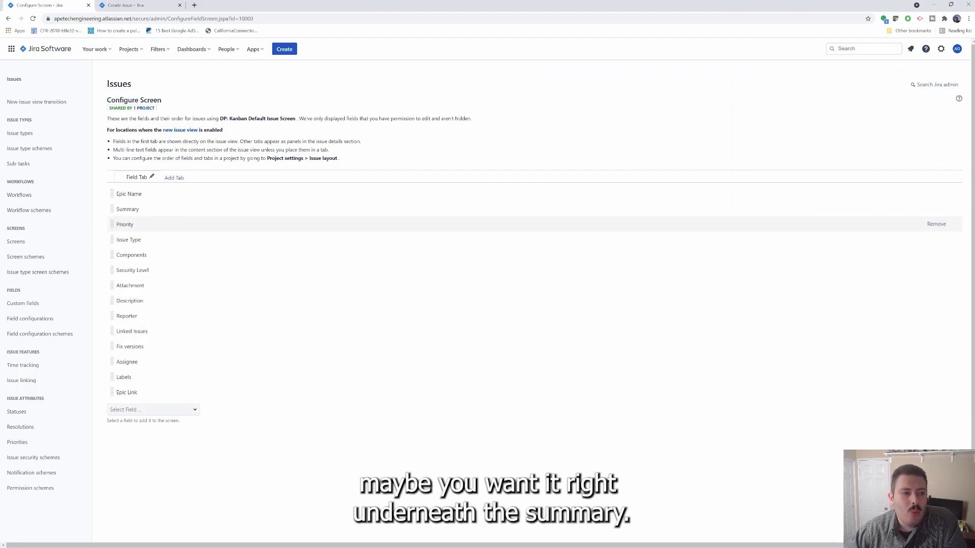
click(135, 5)
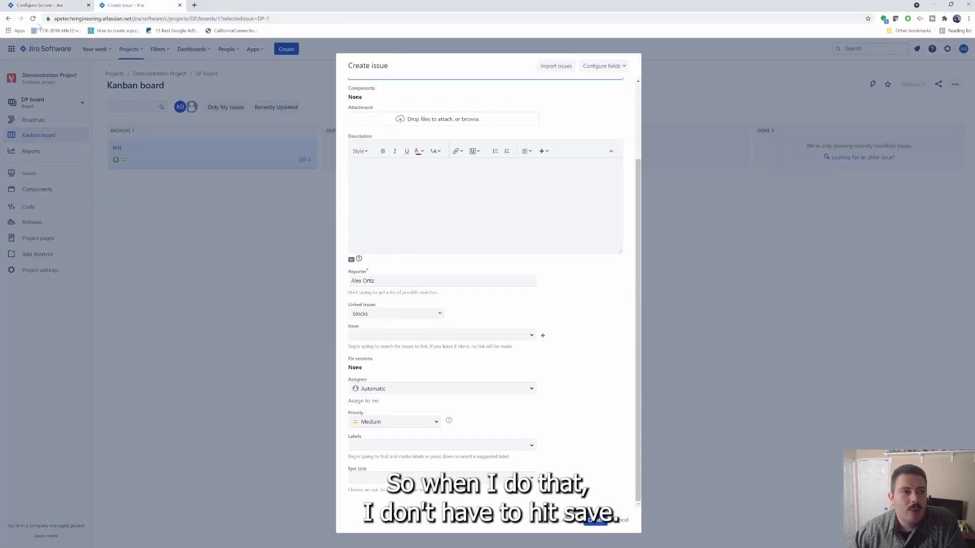
key(F5)
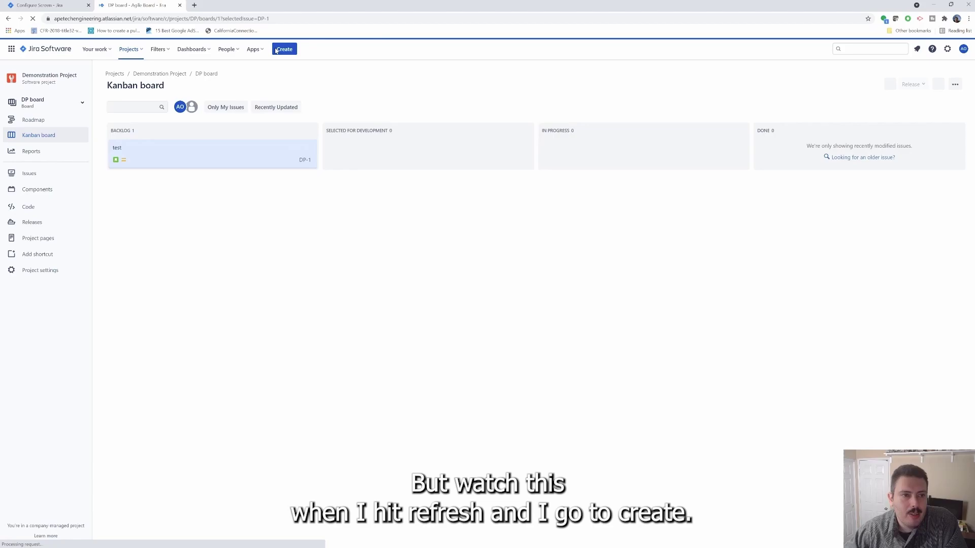
key(c)
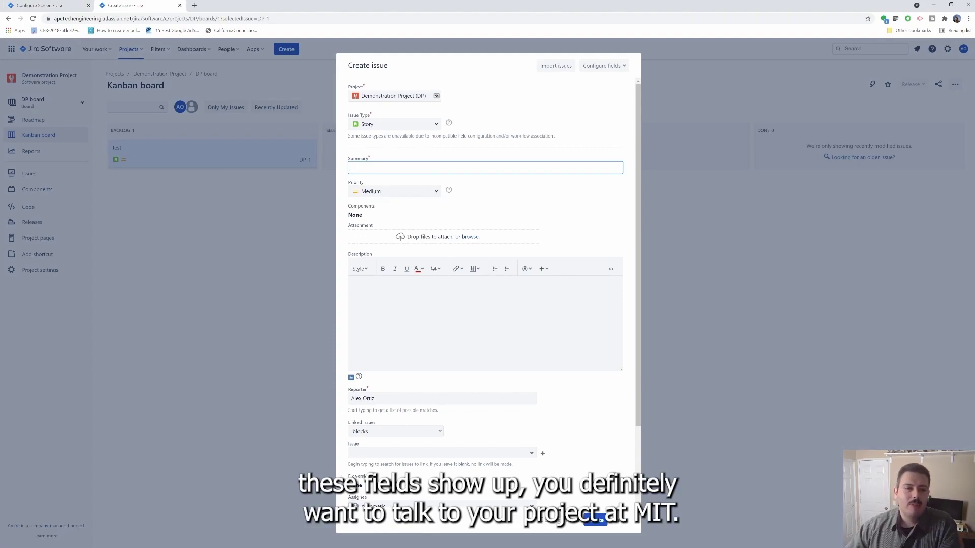
click(40, 5)
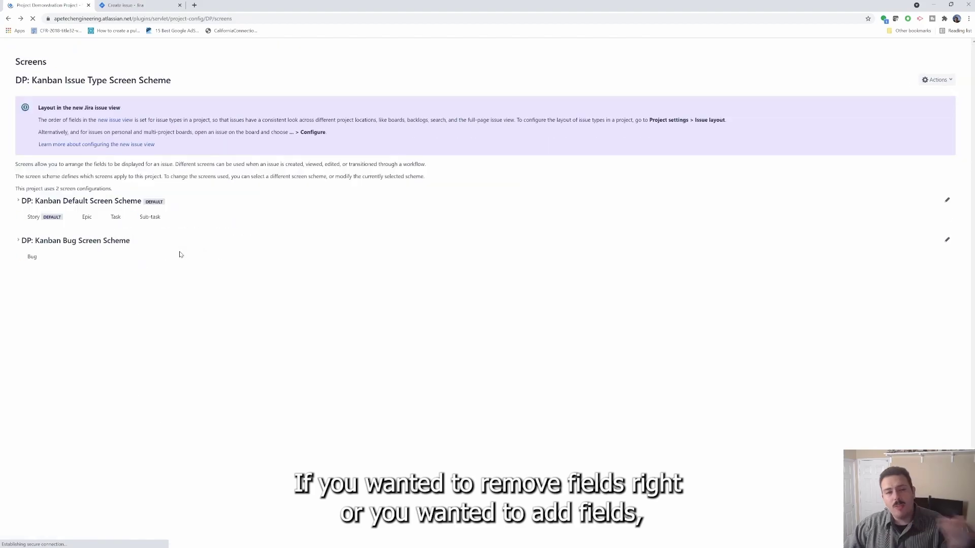
Step: Expand the Bug screen scheme, open DP: Kanban Bug Screen, and point out Affects versions
click(110, 263)
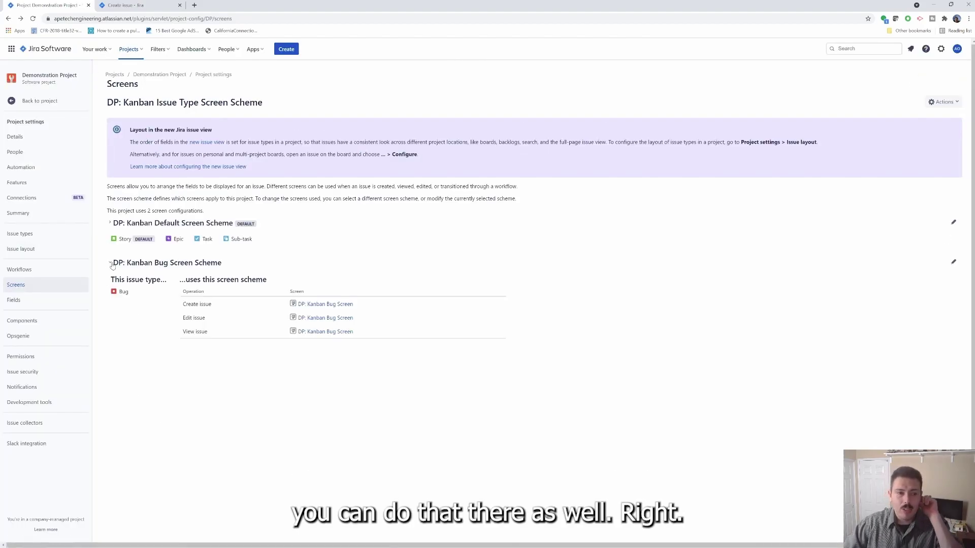
click(315, 305)
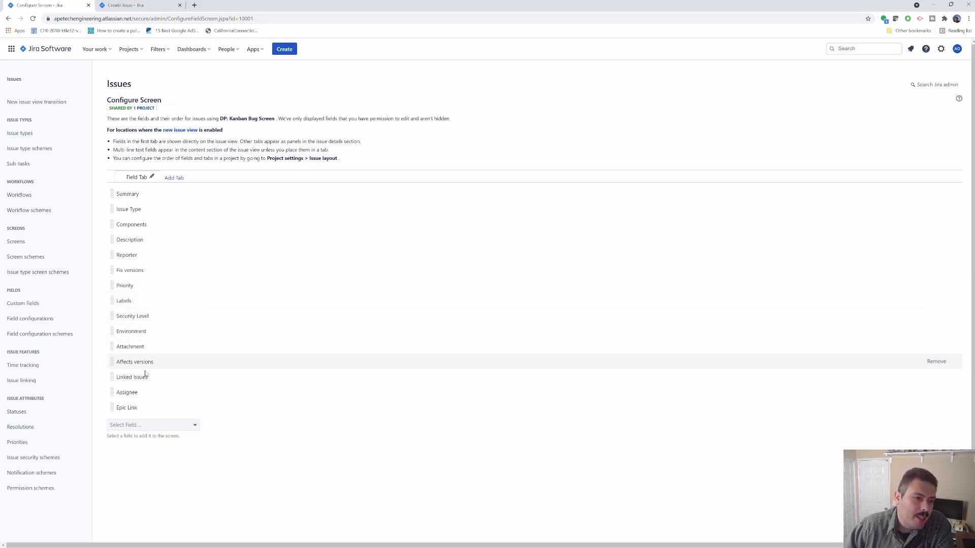
drag(116, 361, 148, 362)
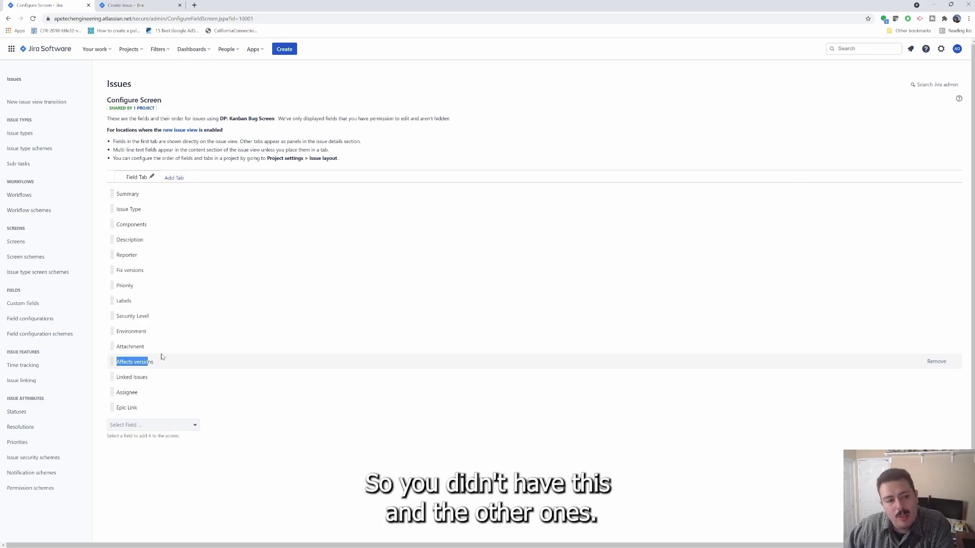
click(285, 49)
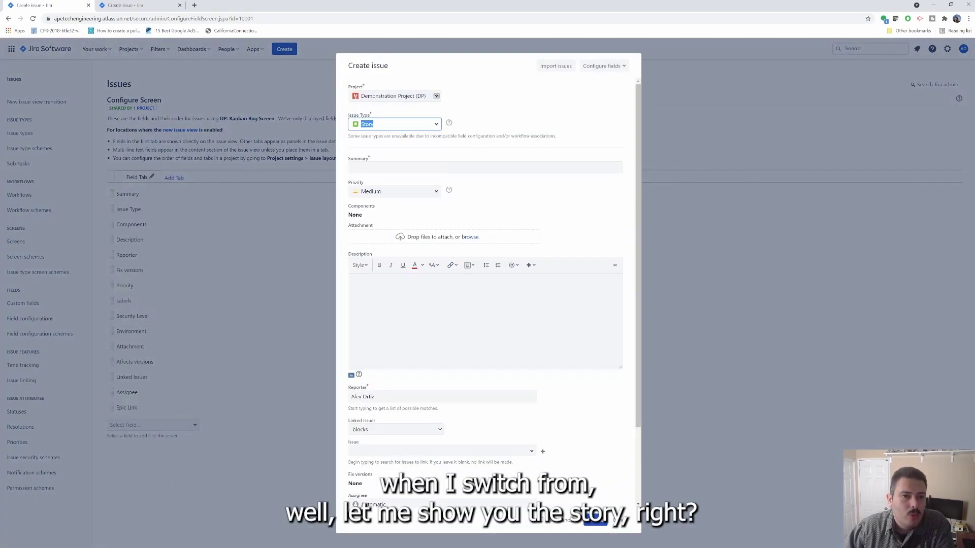
key(Down)
key(Return)
scroll(350, 369, down, 3)
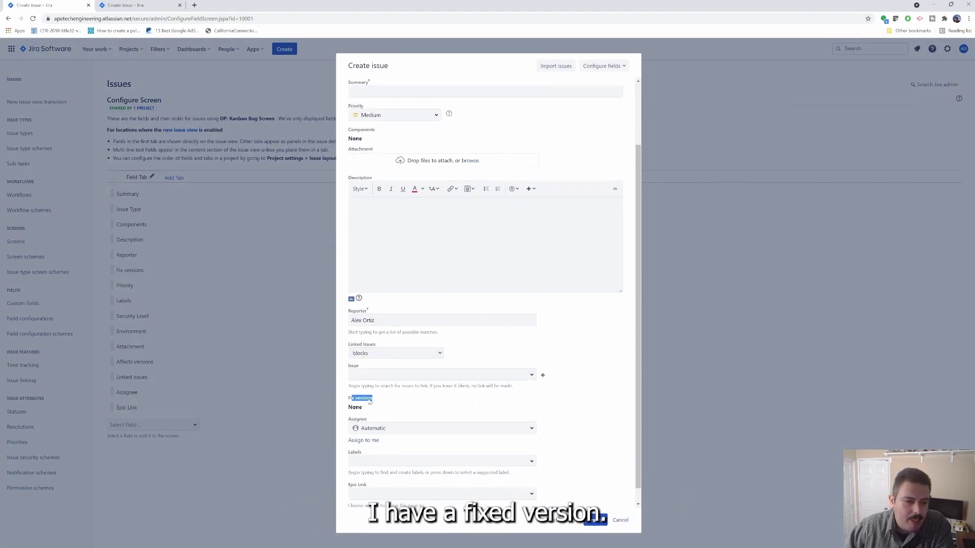
scroll(485, 305, up, 3)
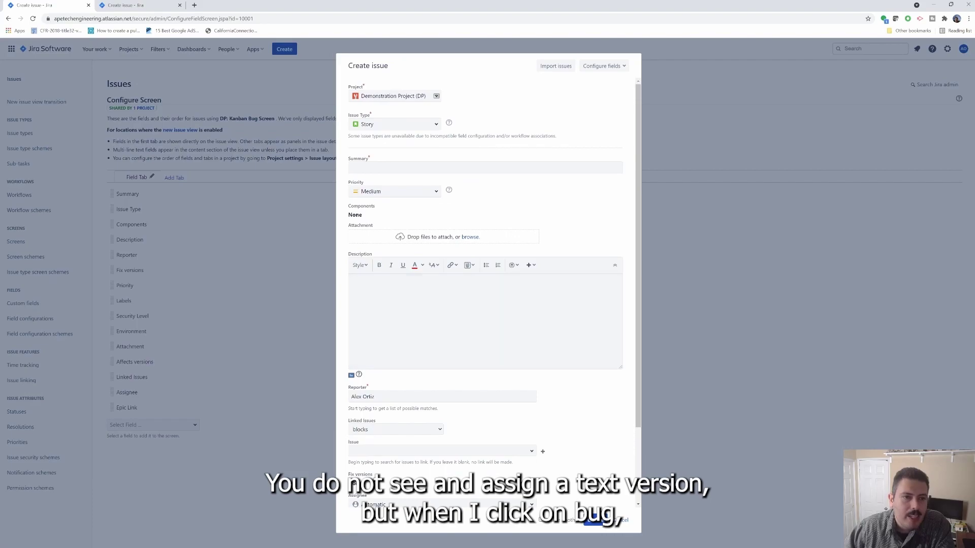
click(397, 124)
click(378, 156)
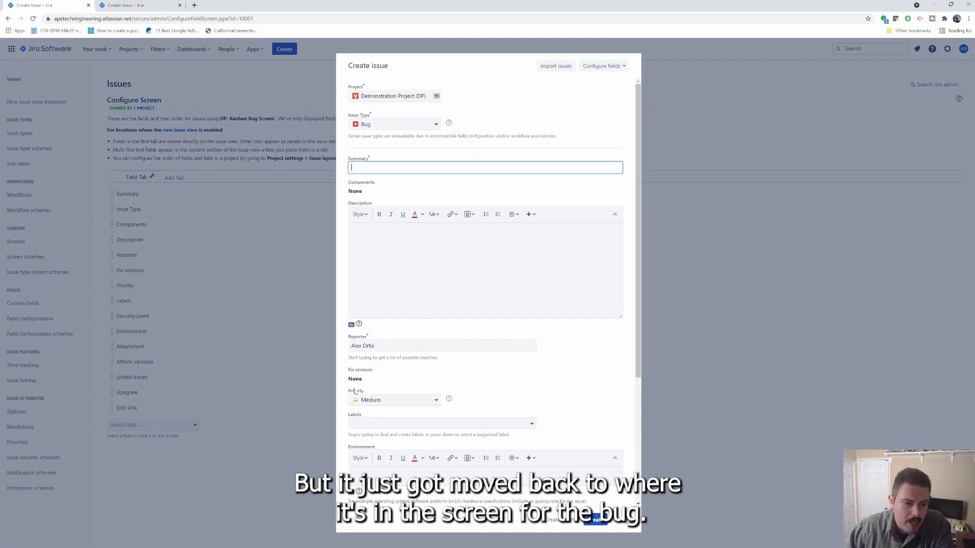
scroll(351, 391, down, 3)
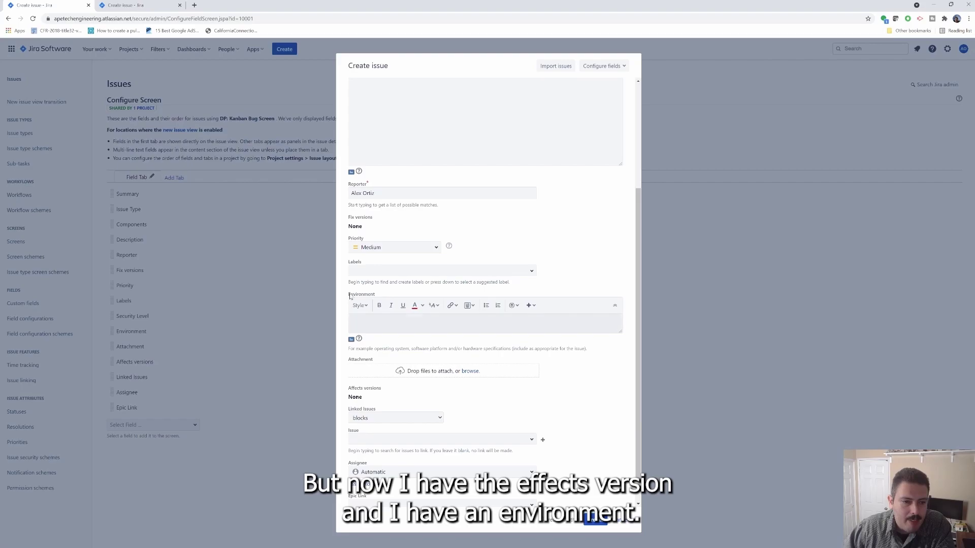
double_click(350, 297)
drag(348, 388, 384, 386)
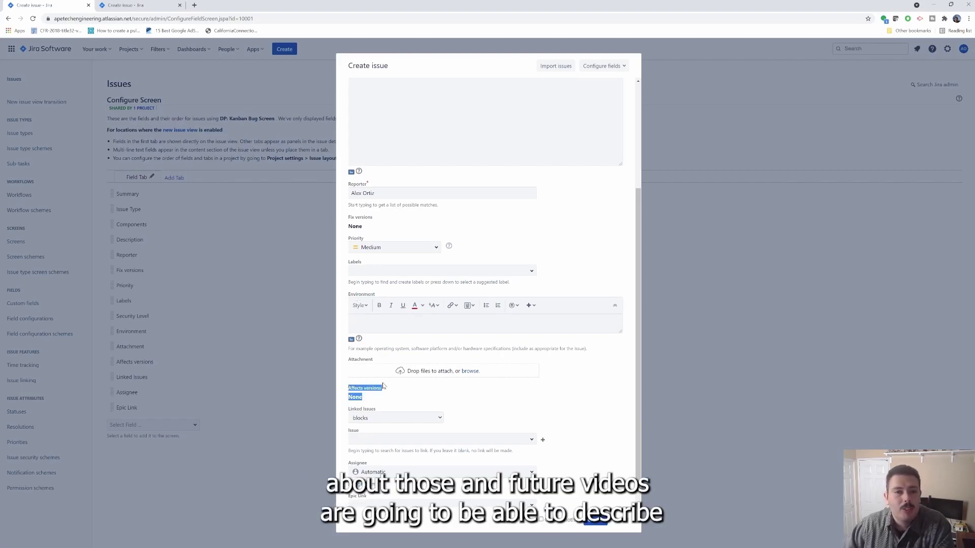
scroll(383, 386, up, 5)
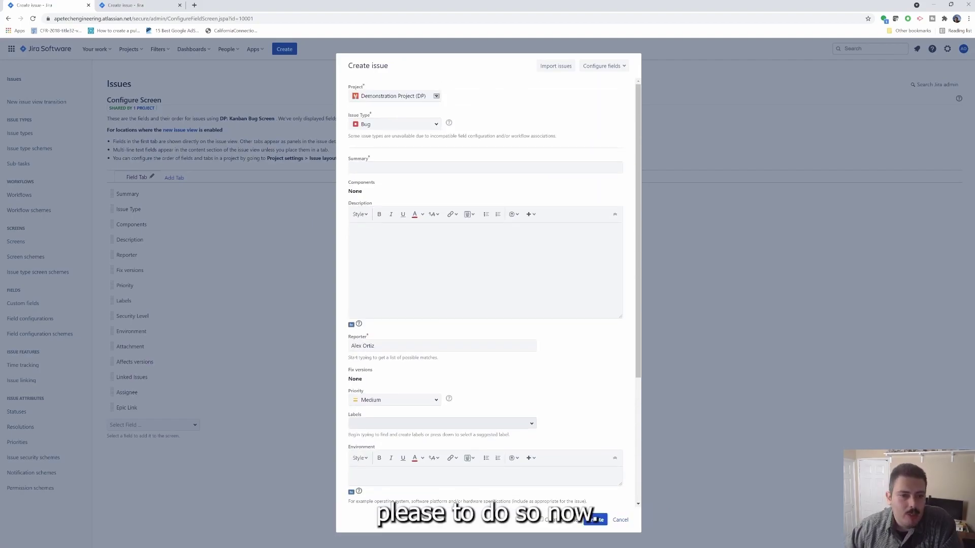
click(433, 125)
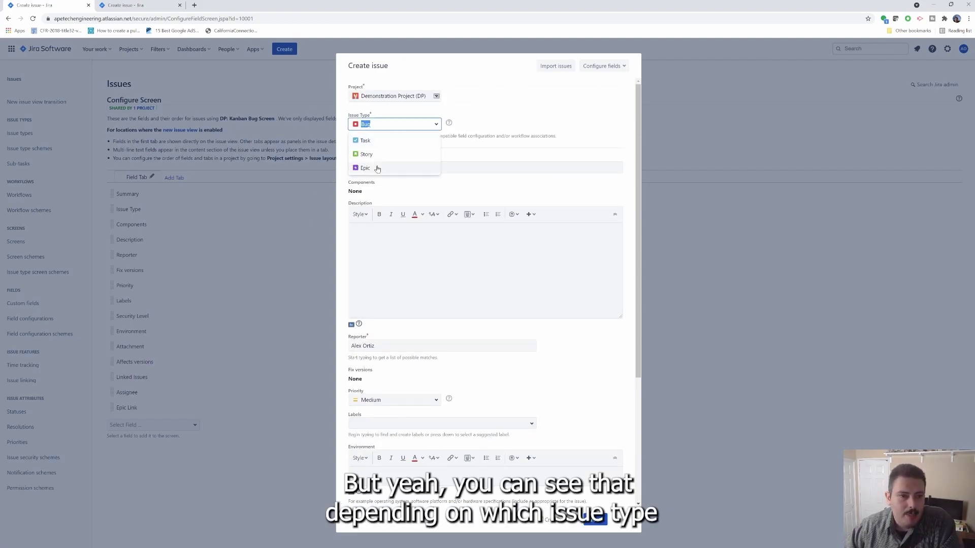
click(372, 166)
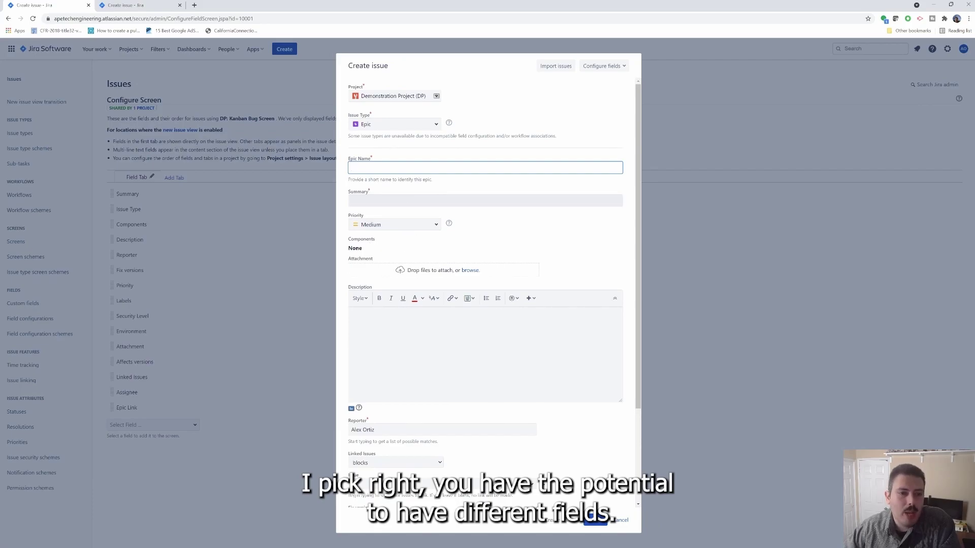
click(621, 520)
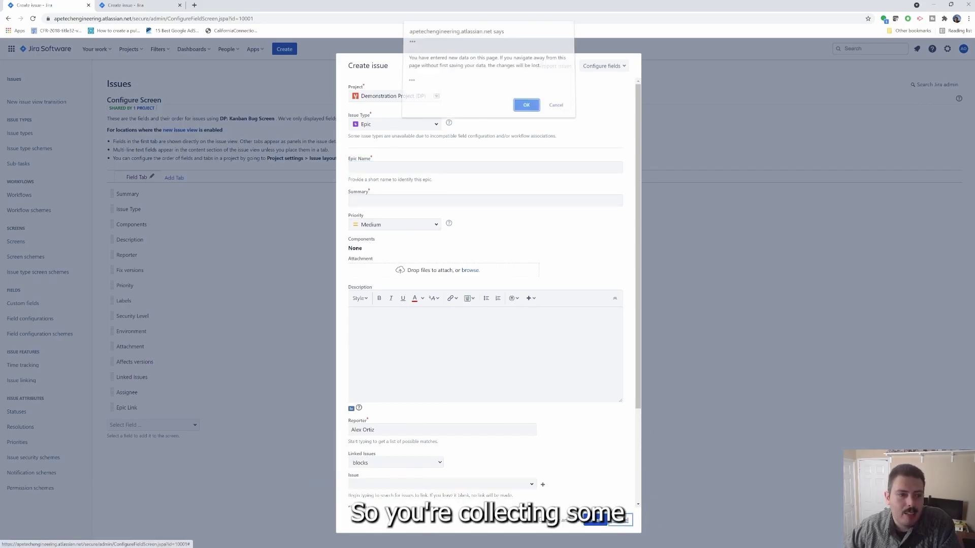
click(526, 105)
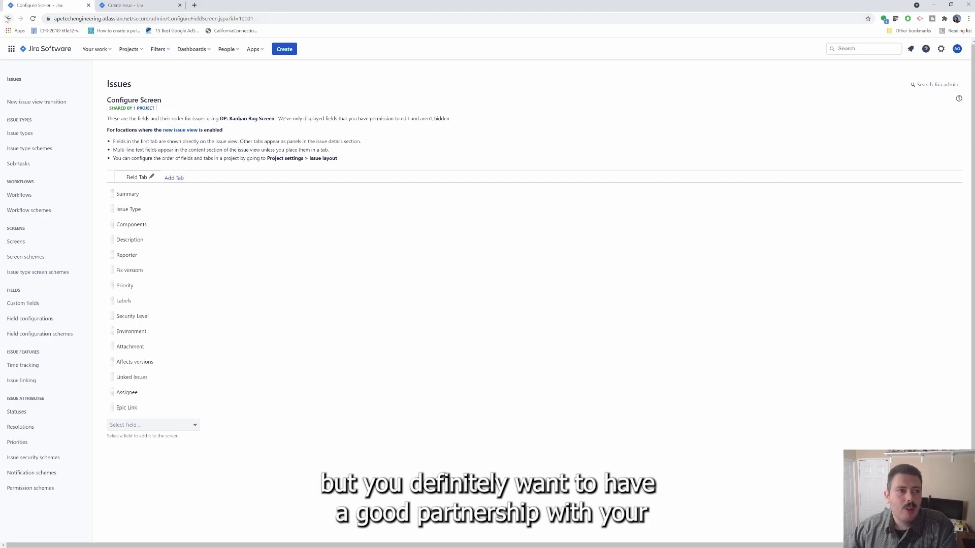
Step: Open the browser Back button's history of recently visited Jira pages
right_click(8, 18)
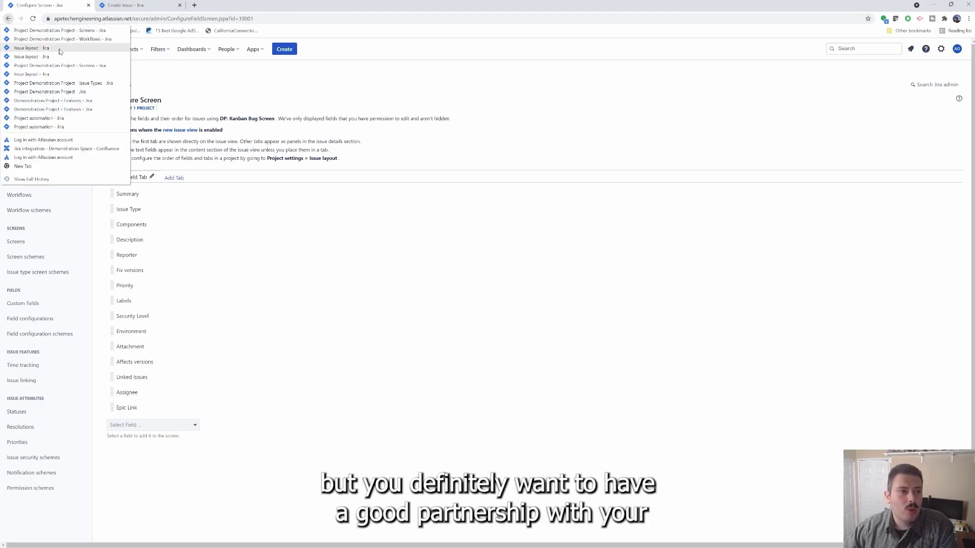
Step: Return to the project Screens page and expand both the Default and Bug screen schemes
click(60, 30)
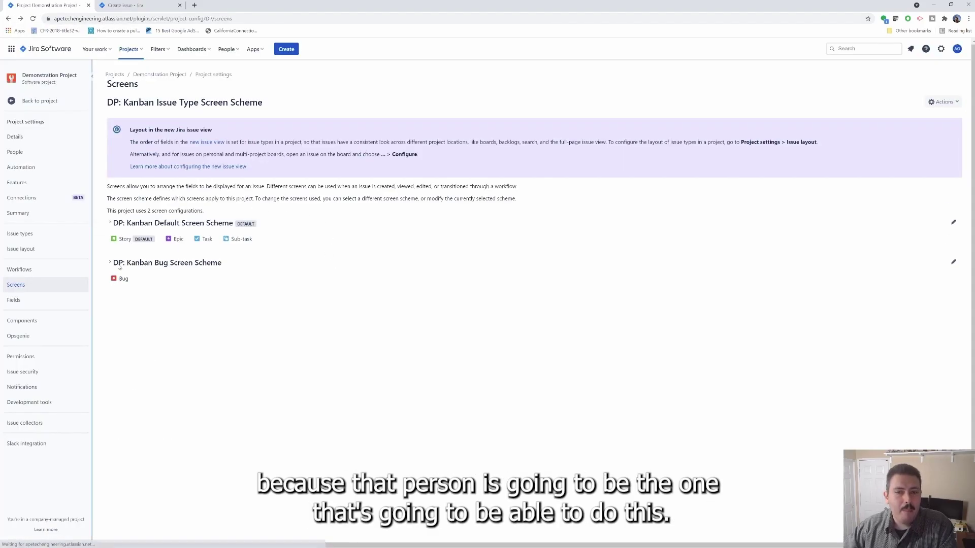
click(109, 222)
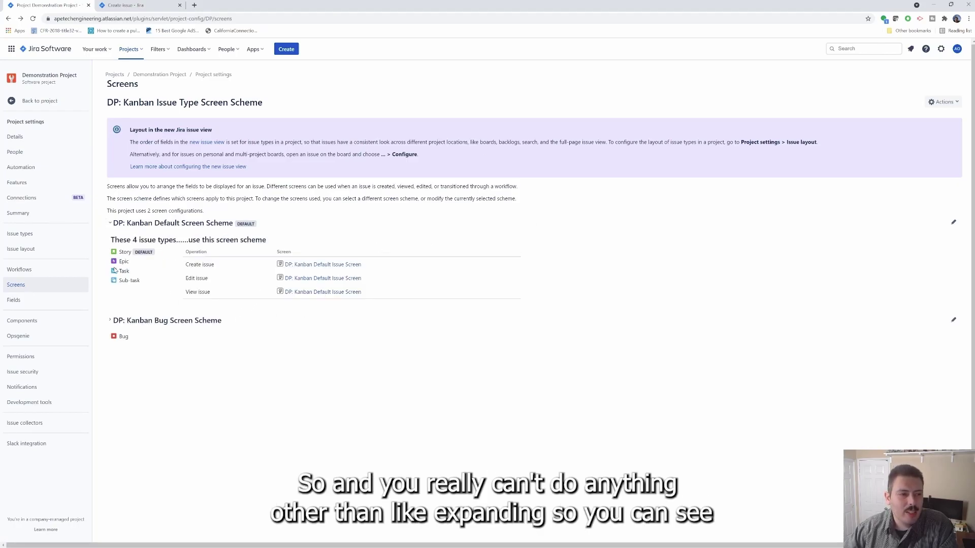
click(109, 321)
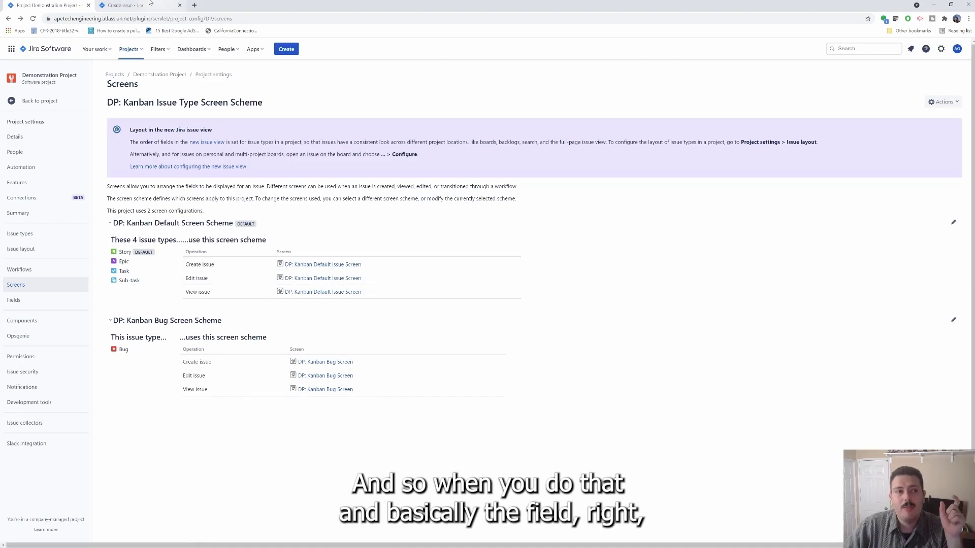
click(127, 5)
click(366, 216)
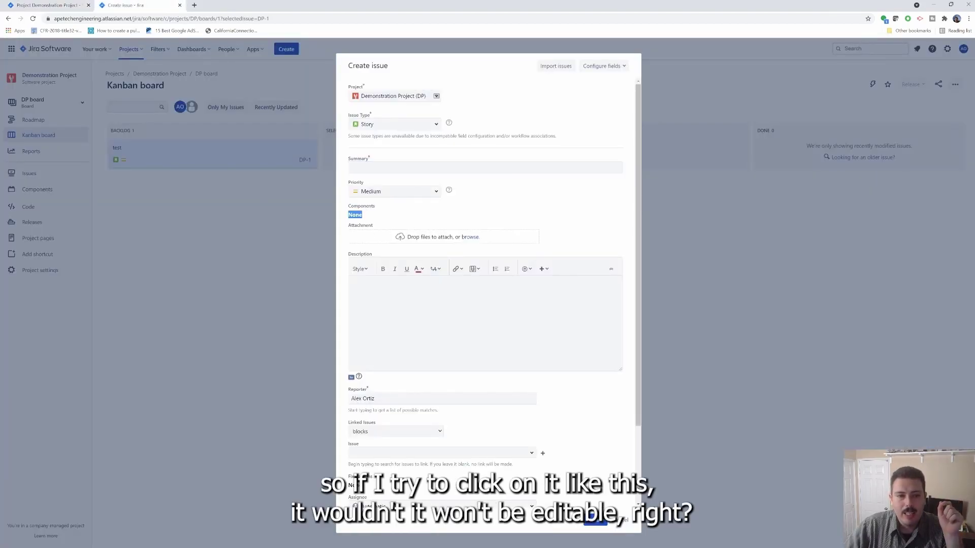
double_click(355, 214)
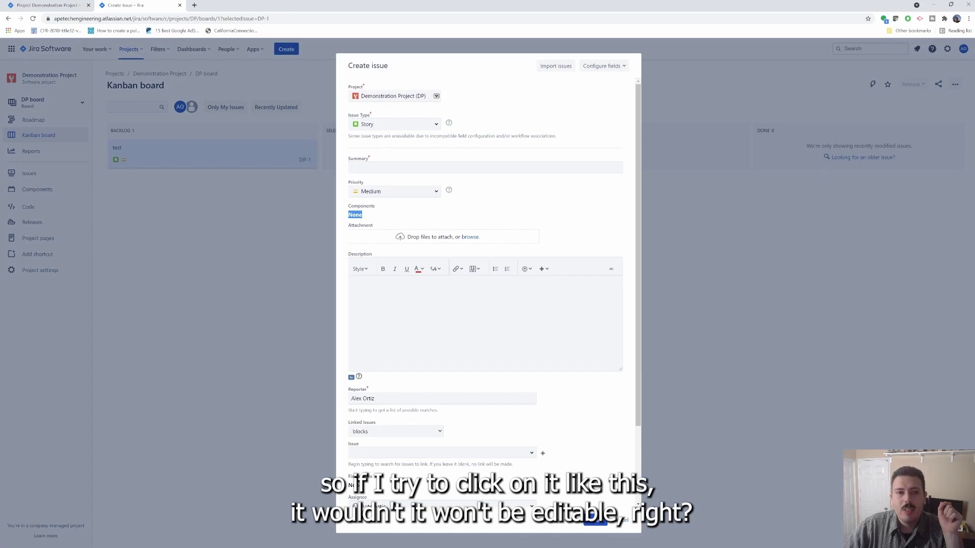
key(Escape)
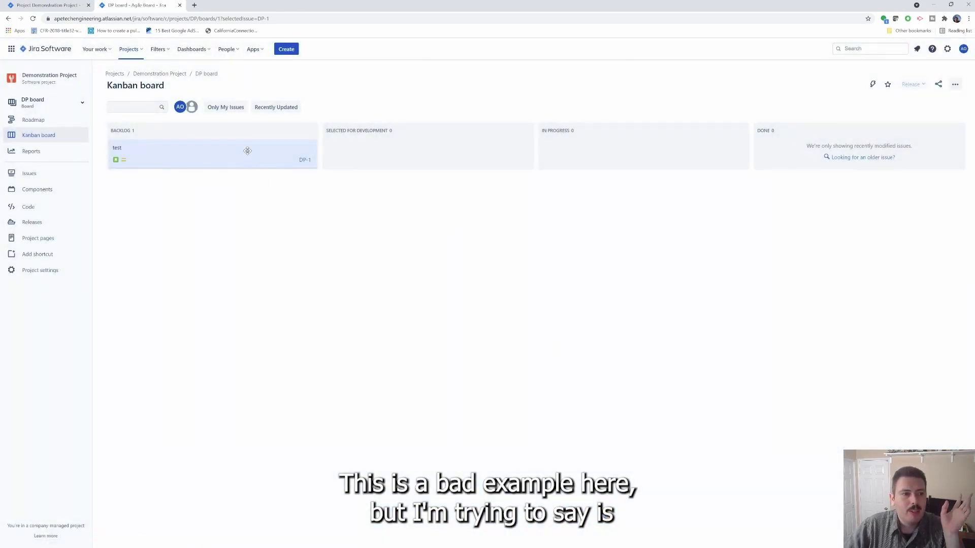
click(246, 150)
click(486, 245)
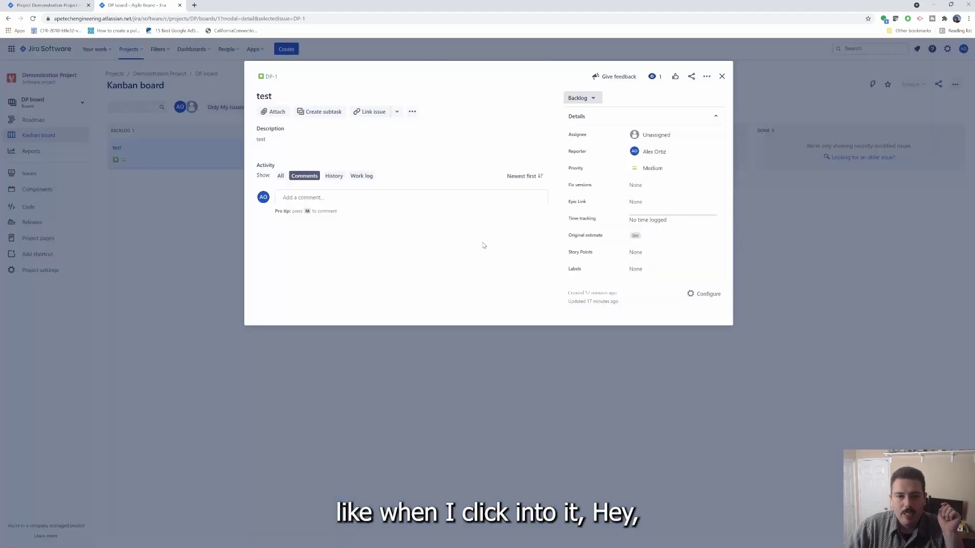
click(645, 254)
key(Escape)
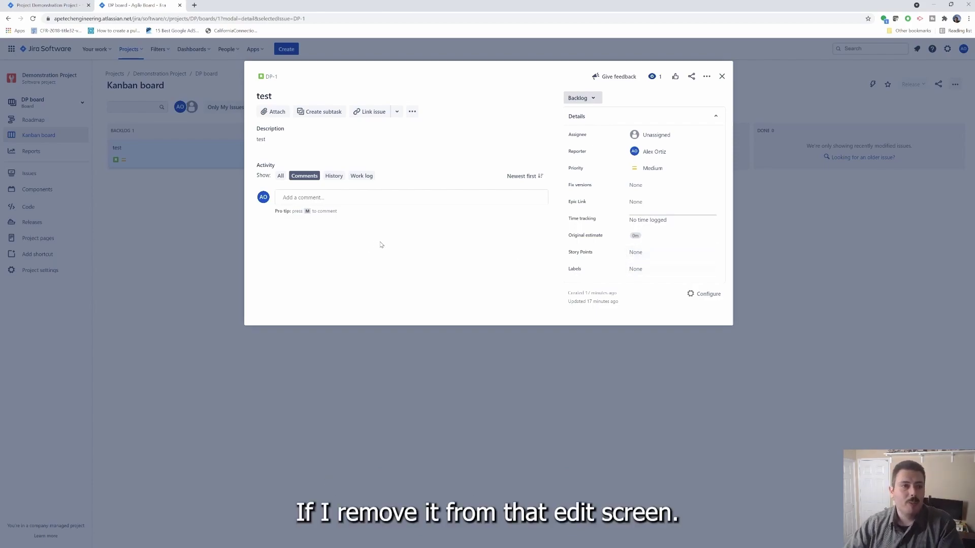
click(31, 4)
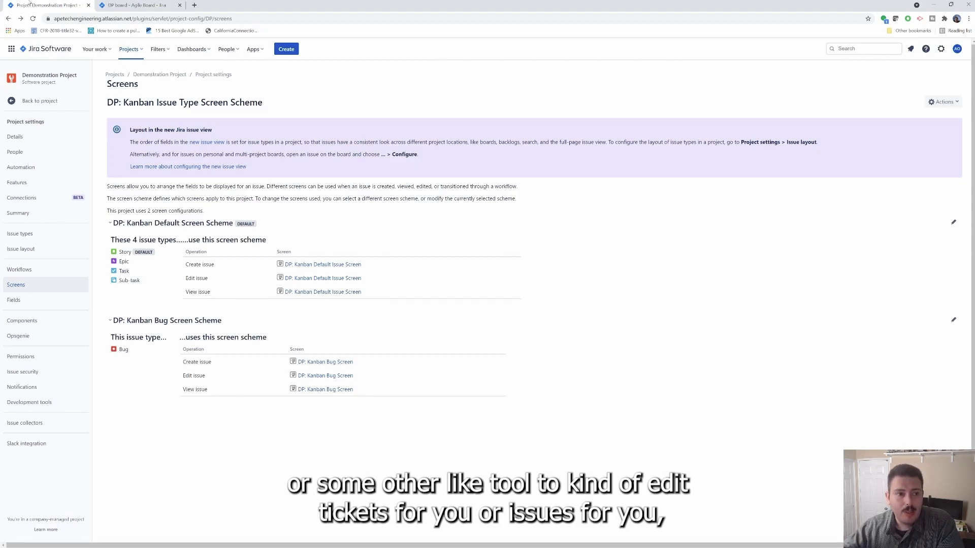
Step: Highlight the Edit issue operation, then go to the project's Fields settings
drag(187, 279, 203, 278)
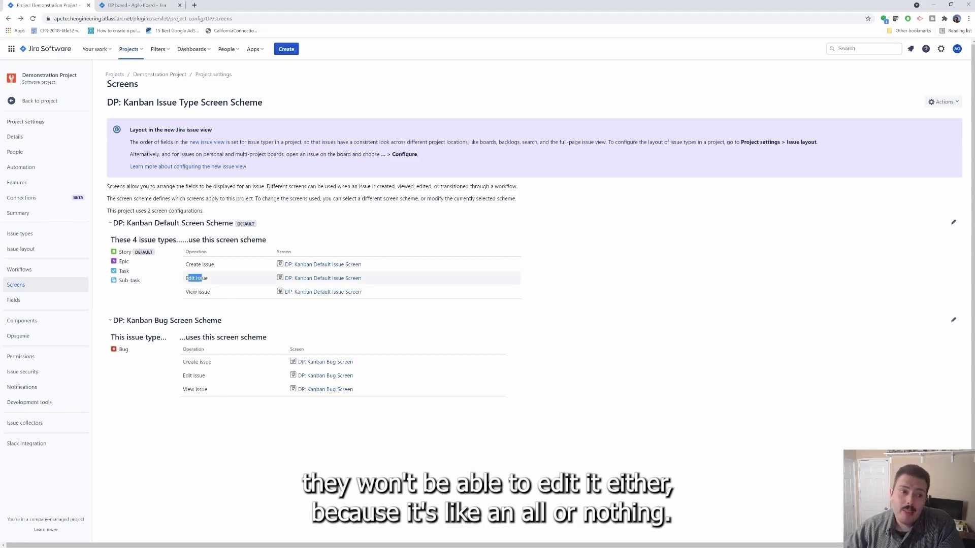
click(247, 286)
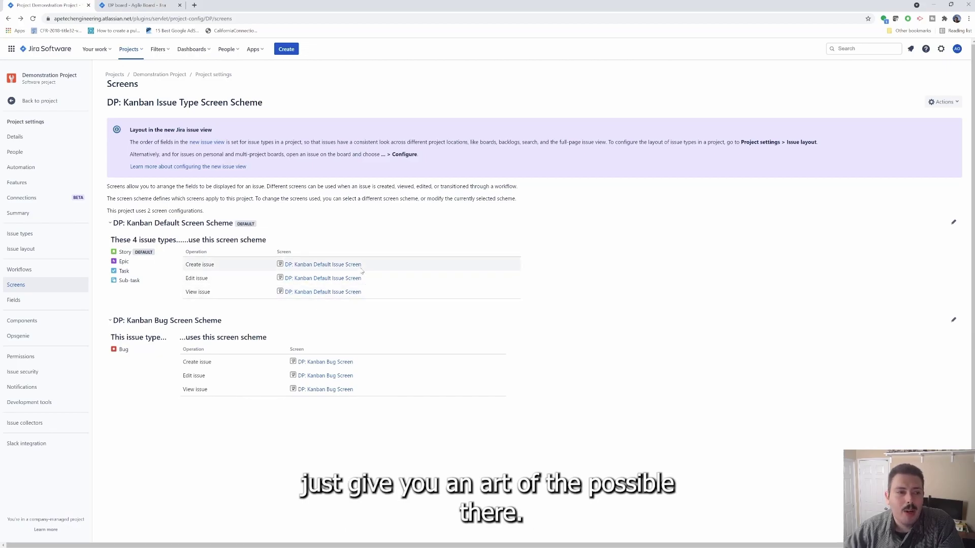
click(14, 300)
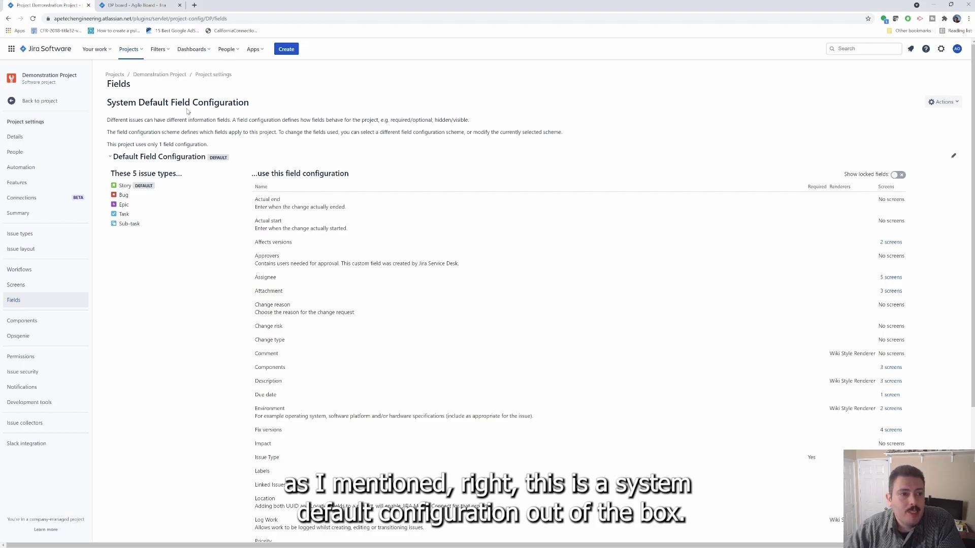
Step: Highlight the configuration title and Required column, then return to the DP board and close DP-1
drag(107, 102, 219, 102)
click(219, 102)
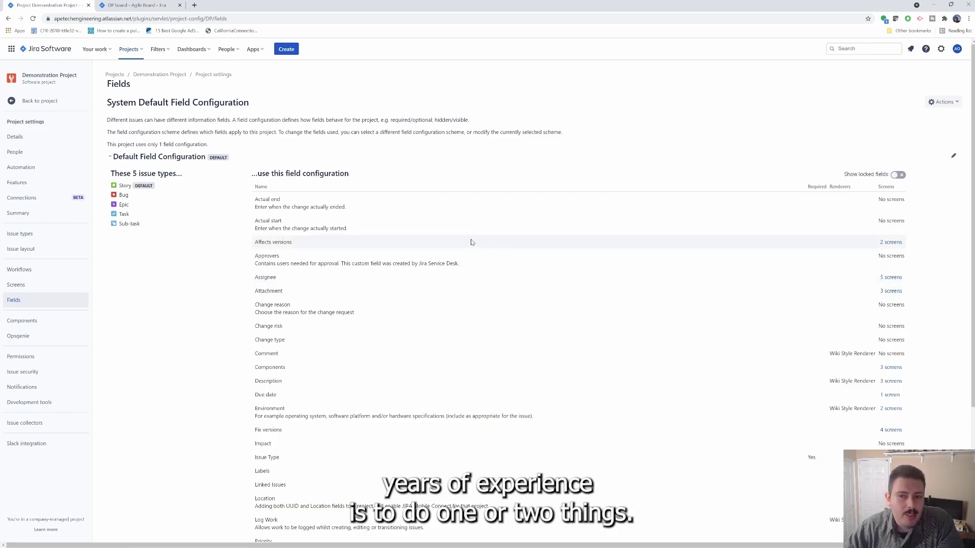
mouse_move(808, 187)
mouse_down()
mouse_move(844, 186)
mouse_move(820, 188)
mouse_up()
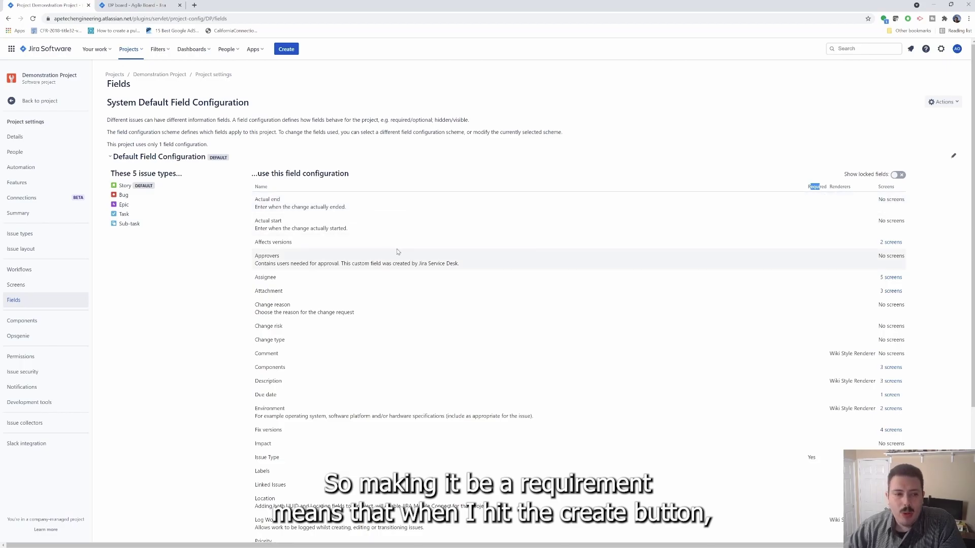
click(145, 5)
click(722, 76)
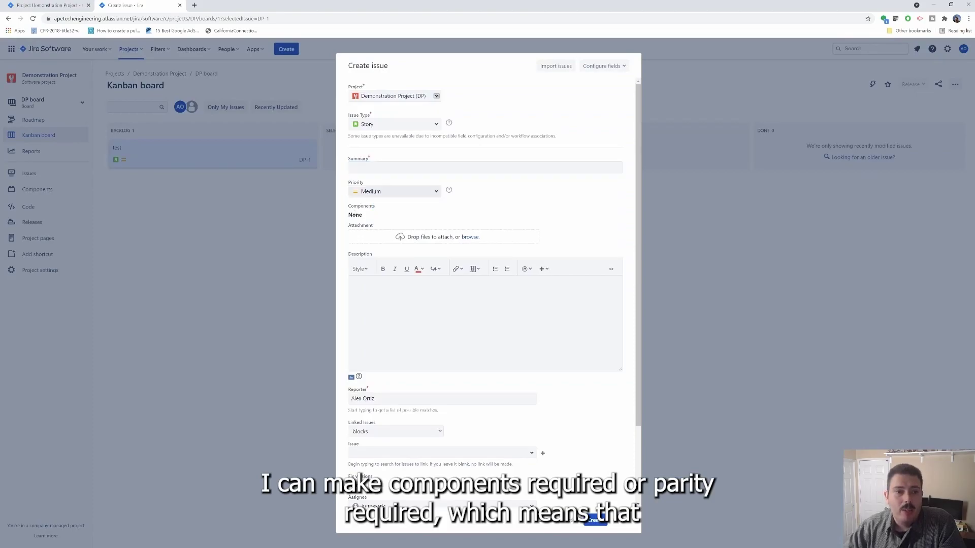
Step: Submit the blank Story to trigger the required Summary error, then return to the Fields tab
drag(355, 184, 364, 183)
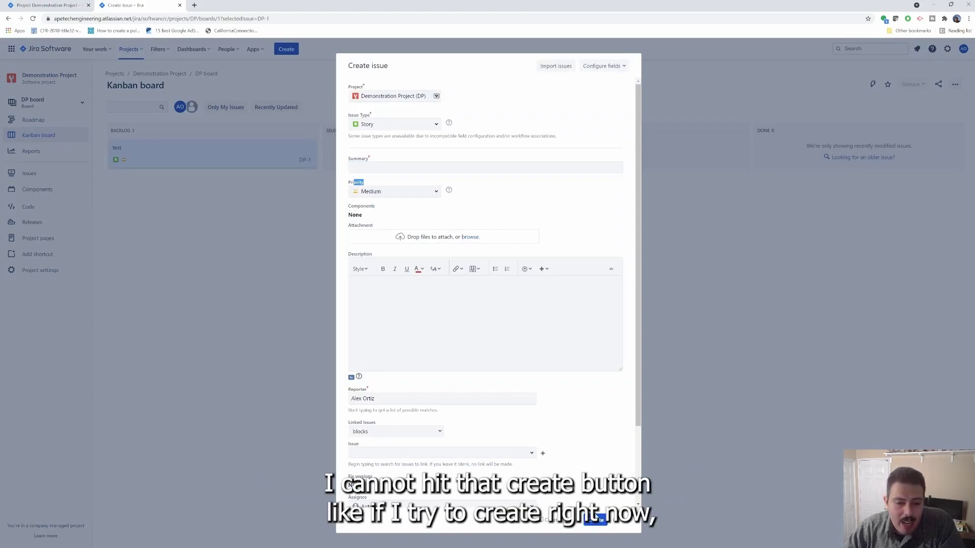
click(595, 520)
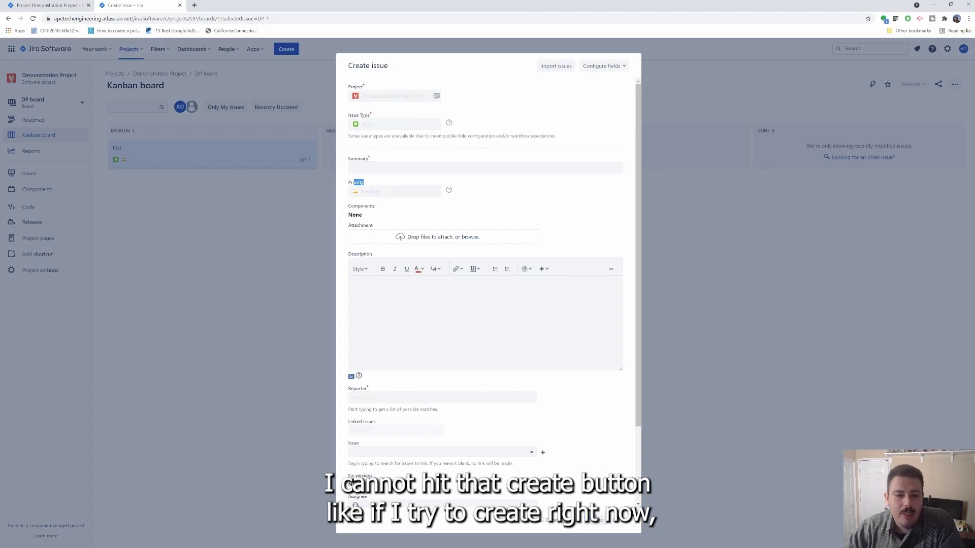
drag(350, 159, 370, 159)
click(370, 158)
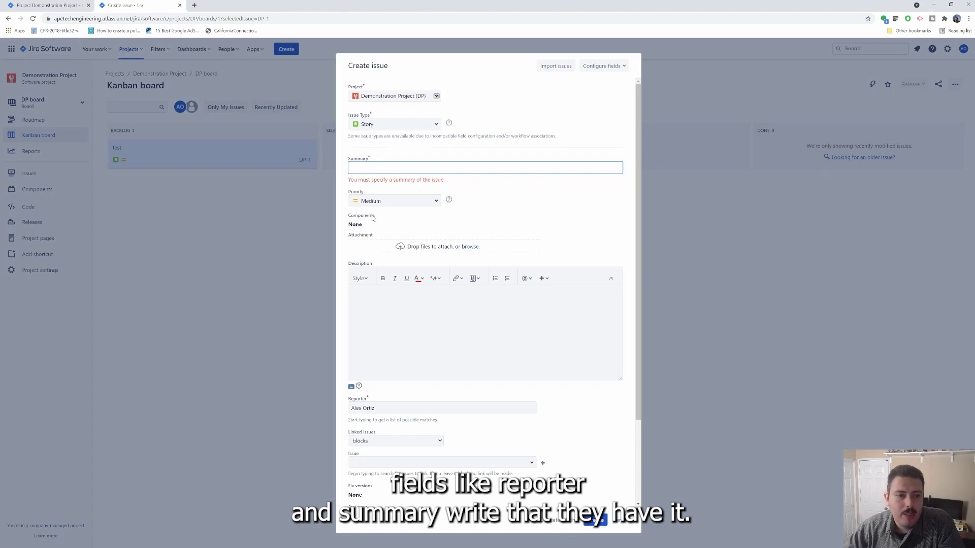
click(48, 5)
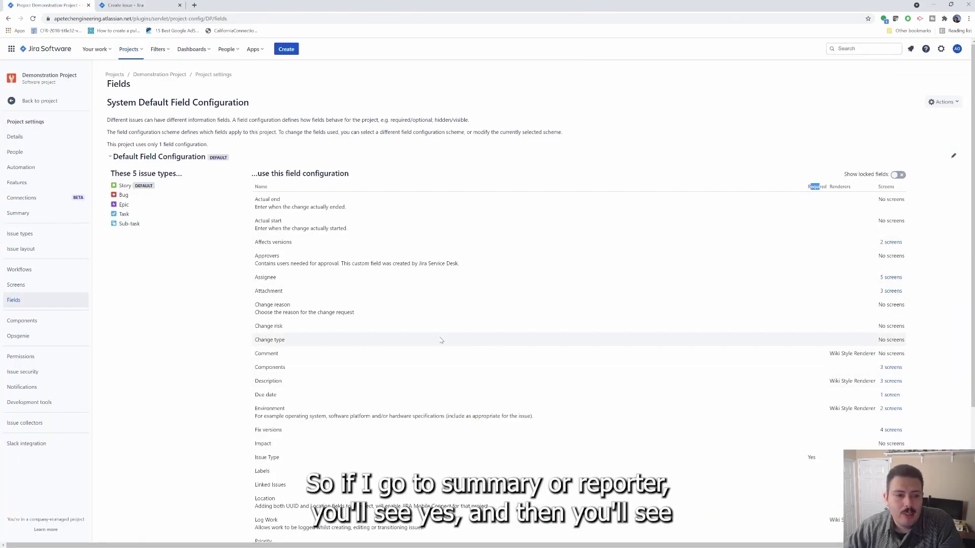
scroll(441, 341, down, 4)
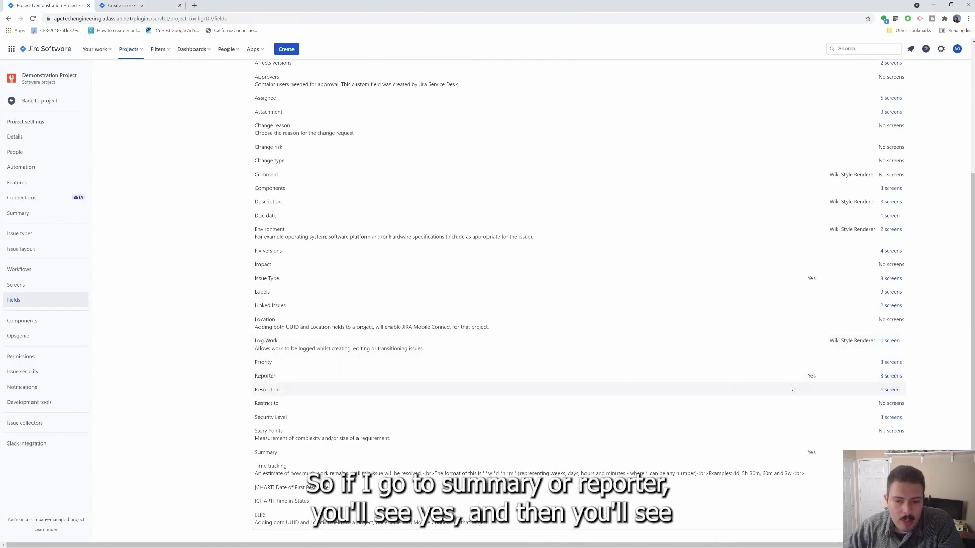
double_click(812, 376)
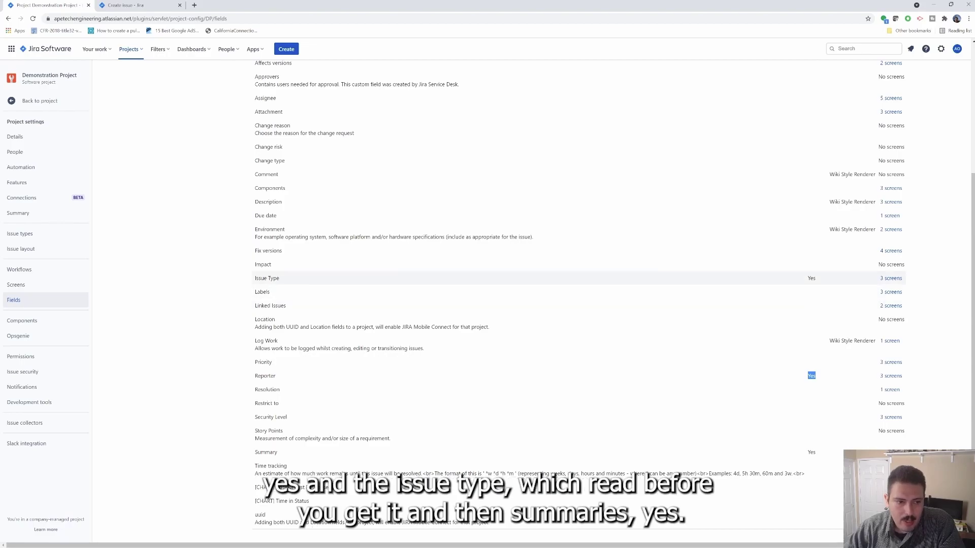
double_click(811, 278)
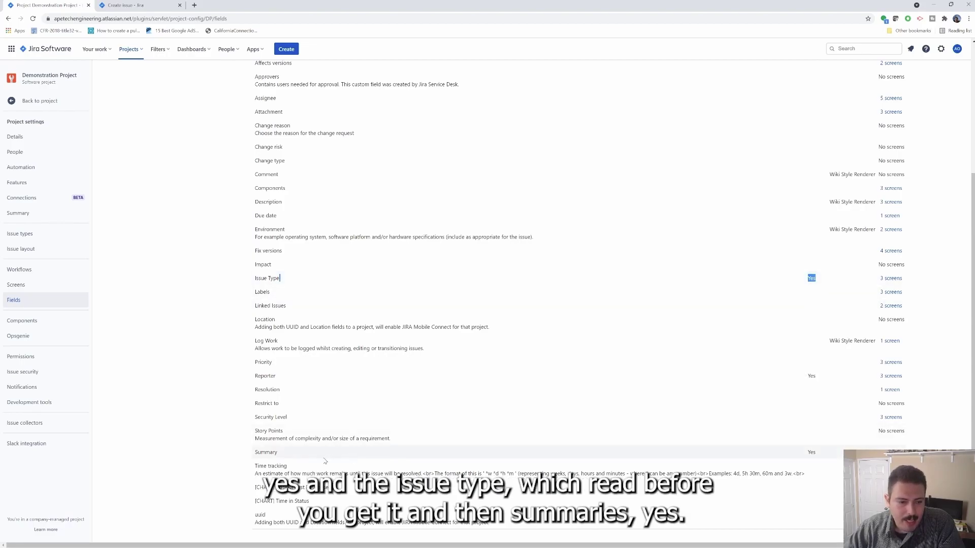
double_click(811, 452)
scroll(808, 406, up, 4)
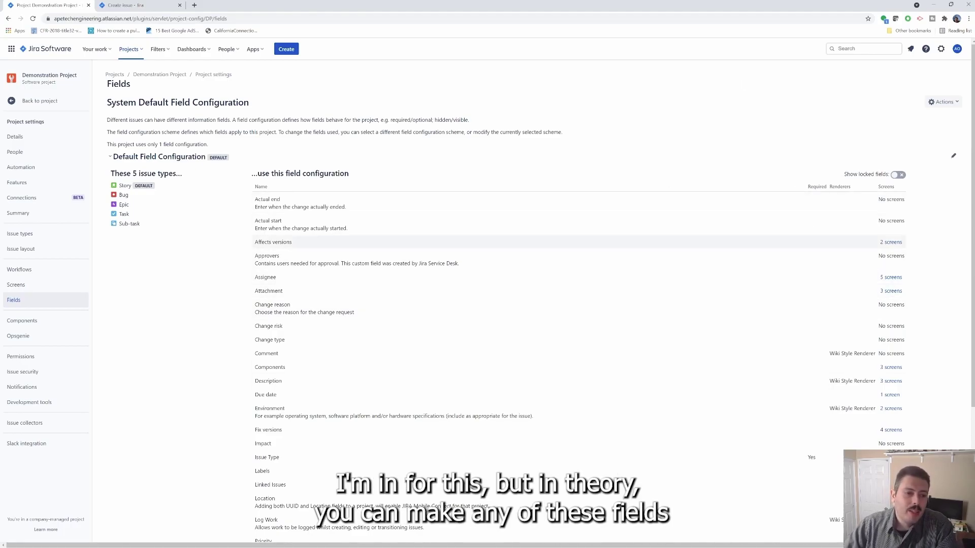
scroll(279, 355, down, 3)
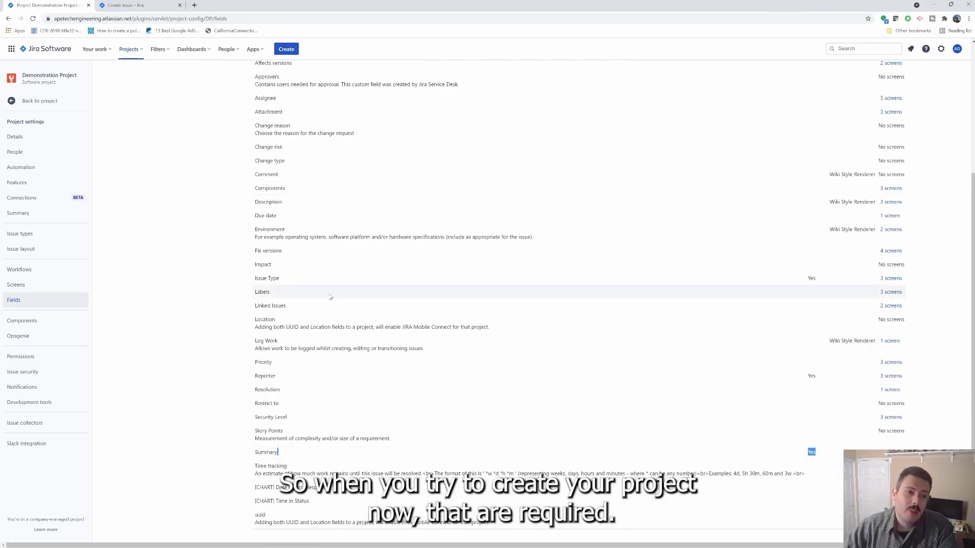
scroll(330, 297, up, 3)
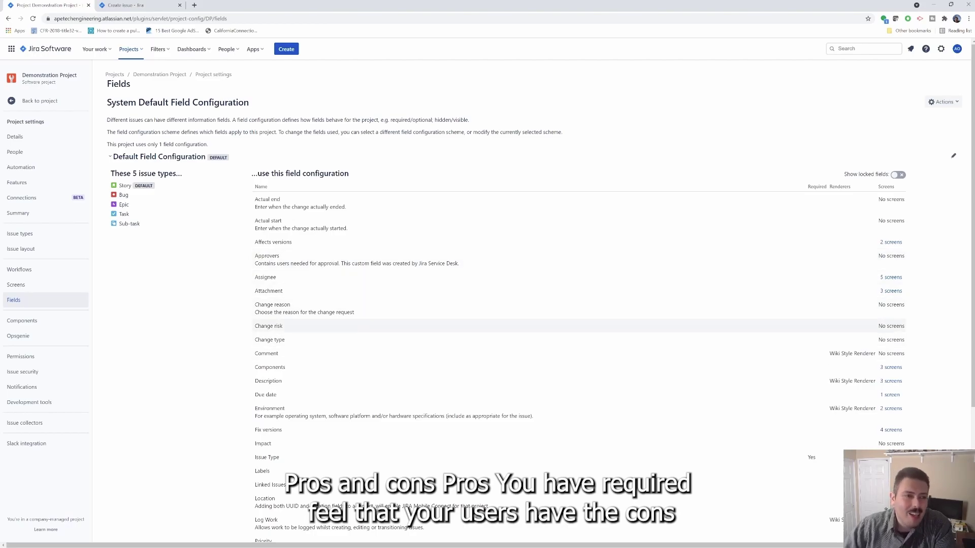
drag(110, 102, 175, 102)
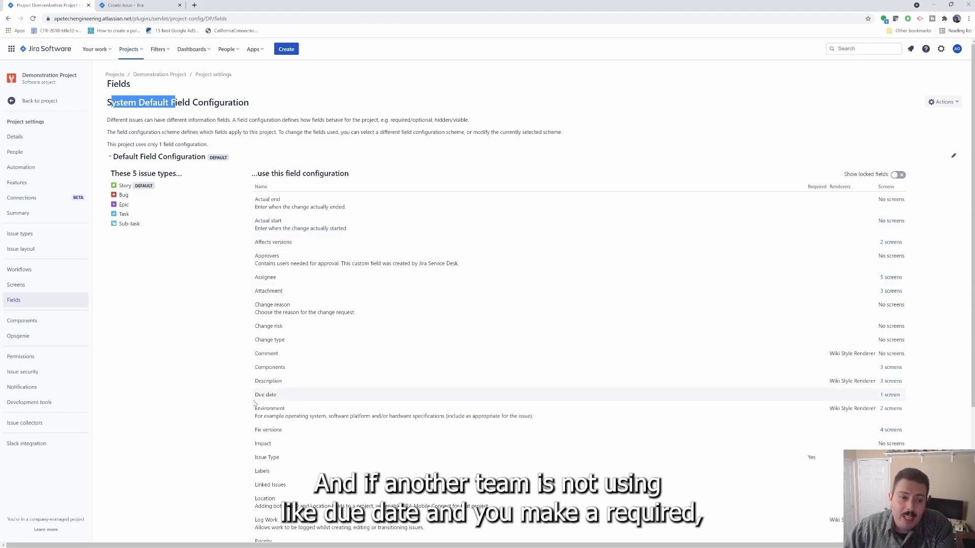
drag(258, 395, 283, 400)
click(278, 400)
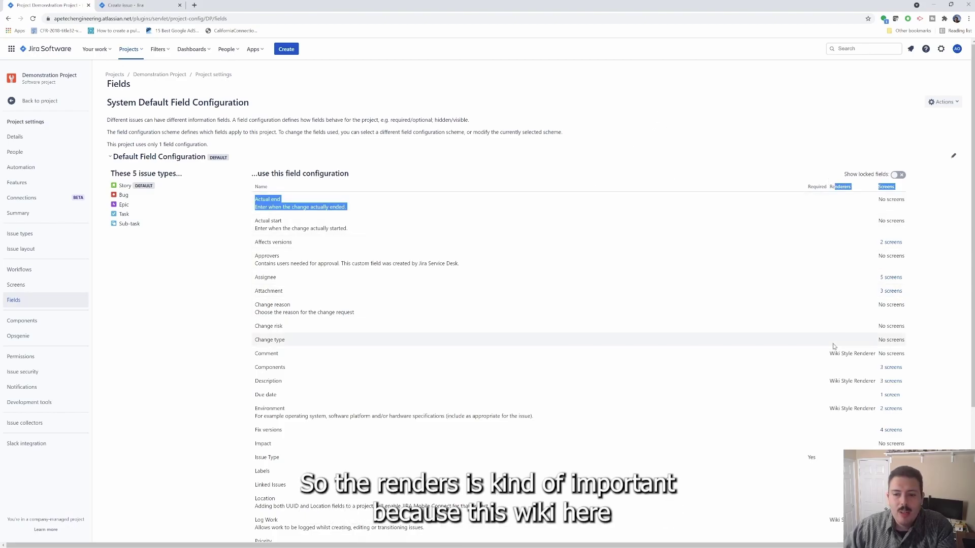
Step: Start the draft issue's description with a Heading 2 style
click(125, 5)
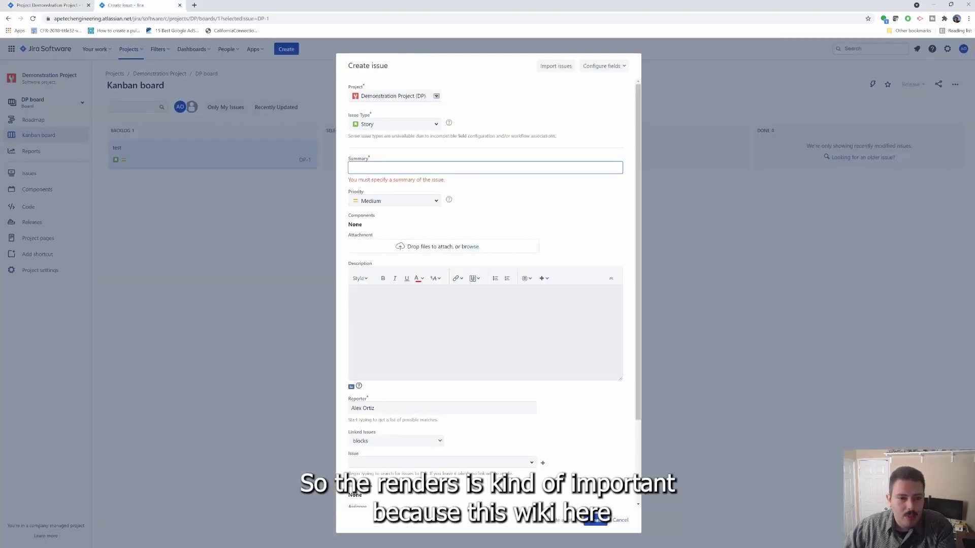
click(359, 279)
click(365, 325)
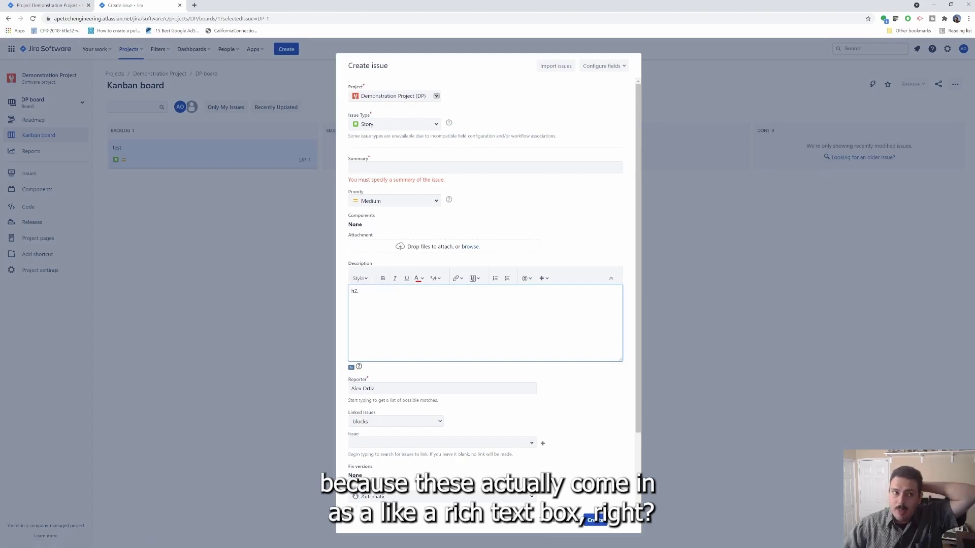
Step: On the Fields page, point out the Comment and Description fields' Wiki Style Renderer
click(53, 5)
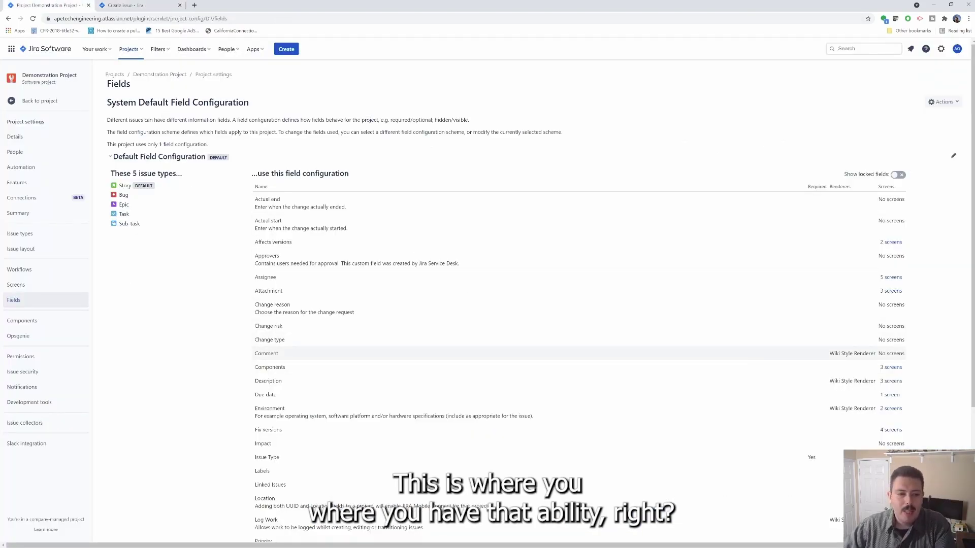
drag(829, 354, 860, 354)
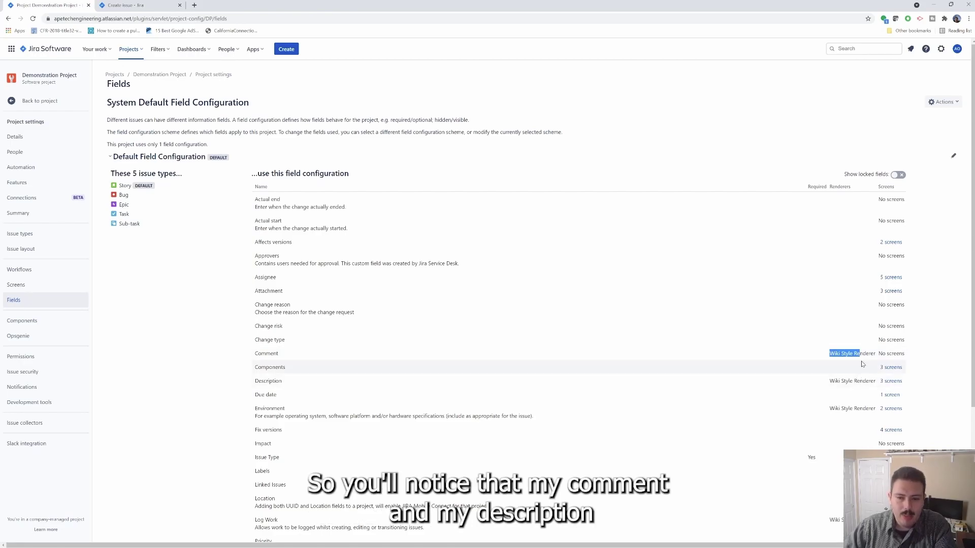
drag(264, 381, 518, 382)
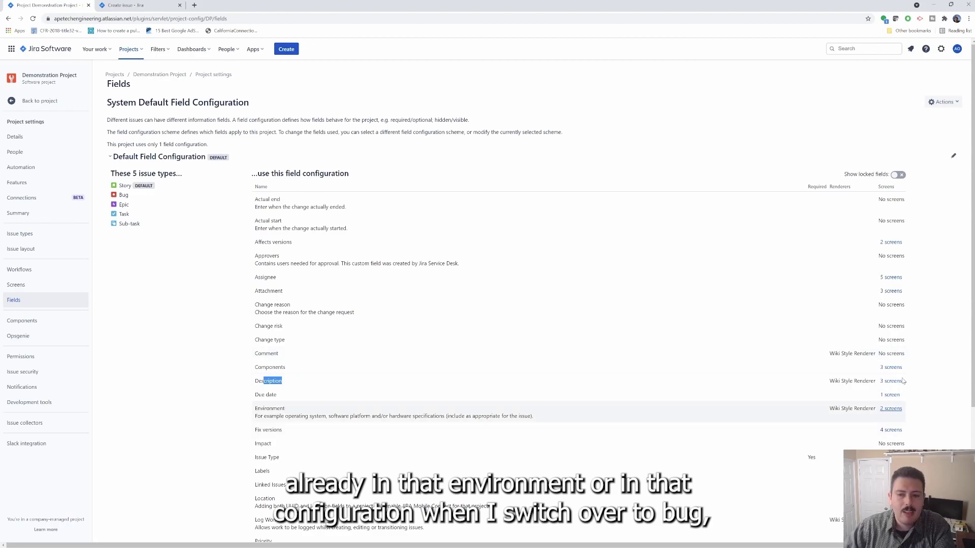
Step: Change the draft issue's type to Bug
key(ctrl+Tab)
text(Bug)
key(Return)
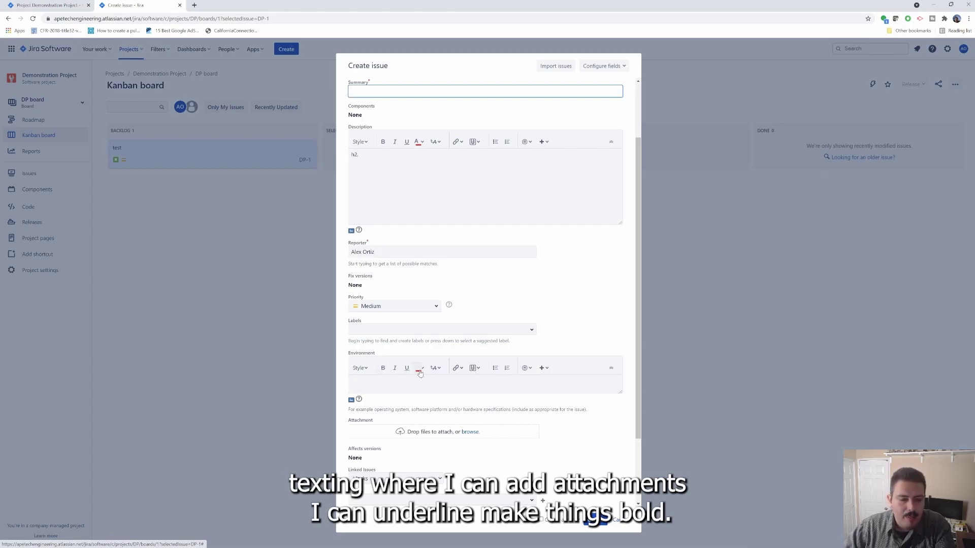
scroll(419, 374, up, 2)
scroll(468, 366, down, 4)
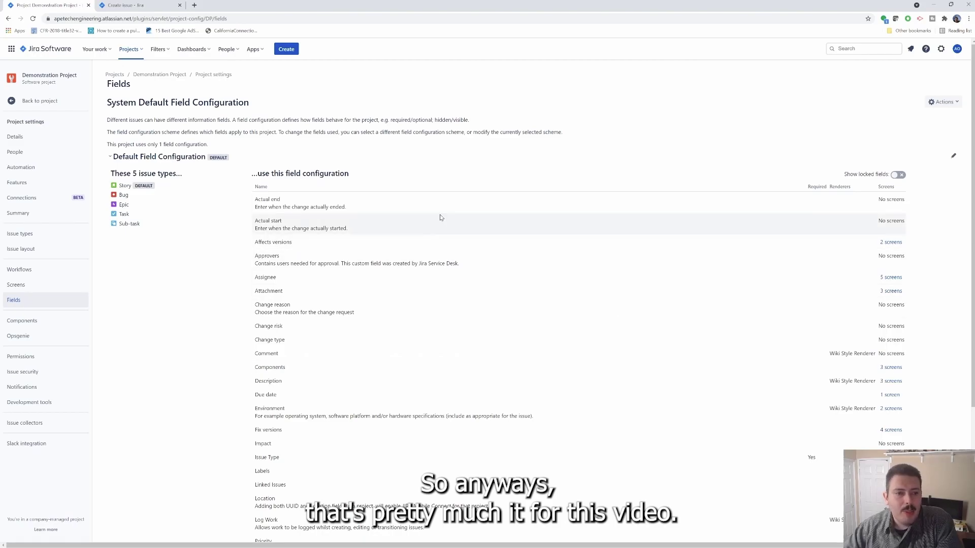
drag(107, 104, 215, 104)
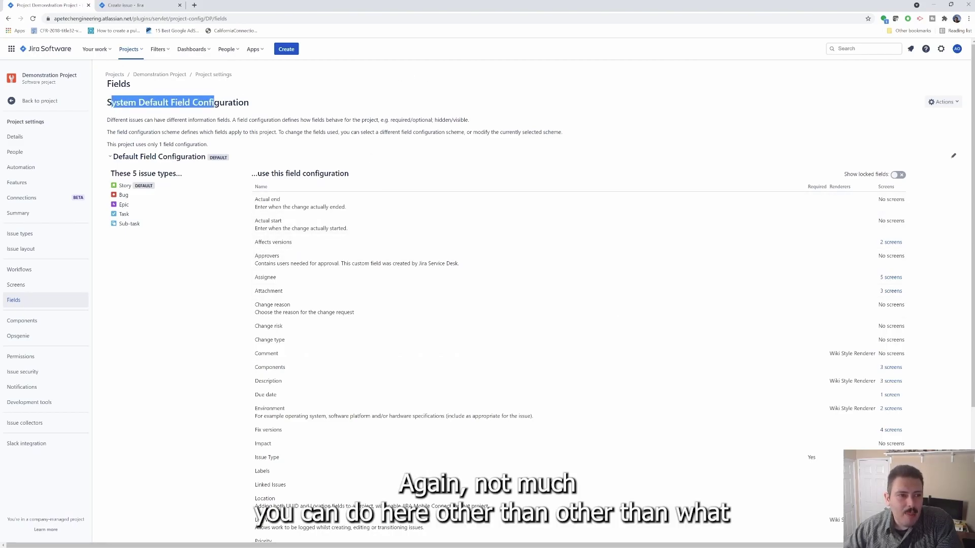
click(215, 104)
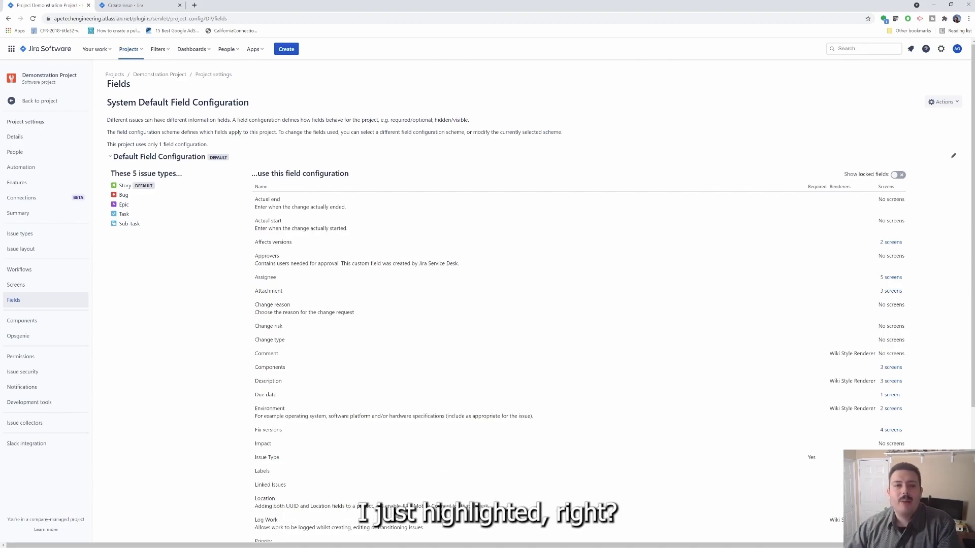
click(937, 104)
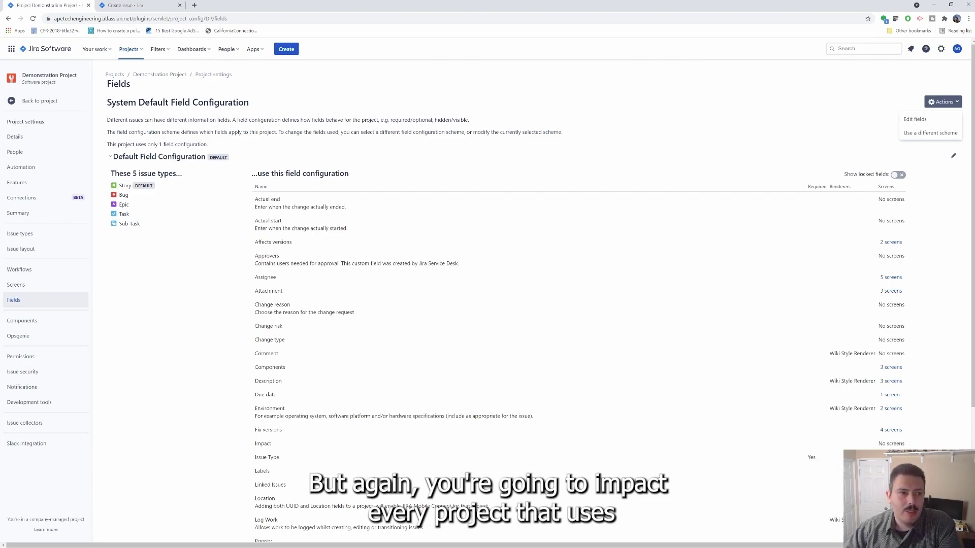
key(Escape)
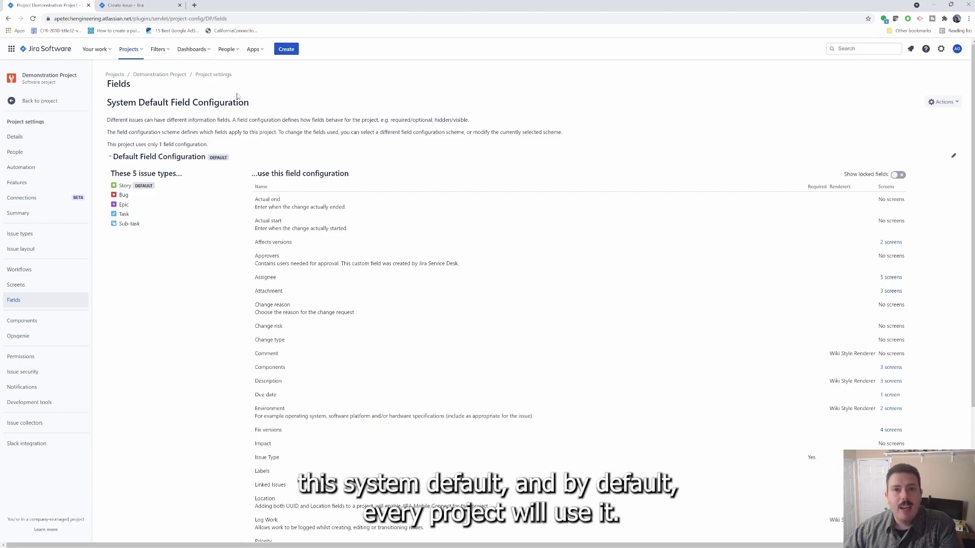